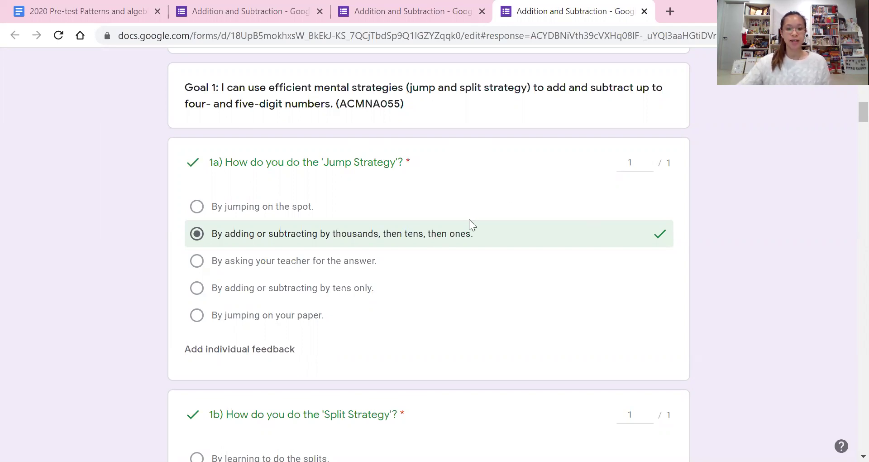
# Review the marked student answers to the Goal 1 jump and split strategy questions, 1a to 1f.
pyautogui.scroll(-5, 468, 223)
pyautogui.scroll(2, 467, 223)
pyautogui.scroll(3, 468, 224)
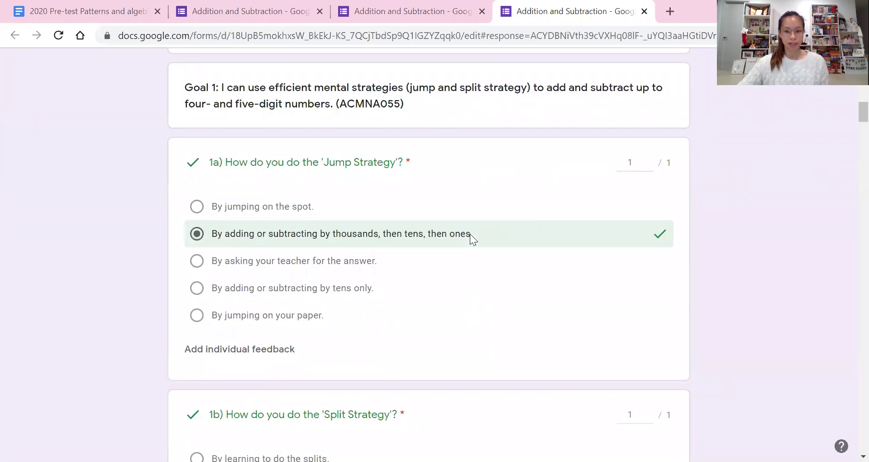
pyautogui.scroll(-10, 474, 241)
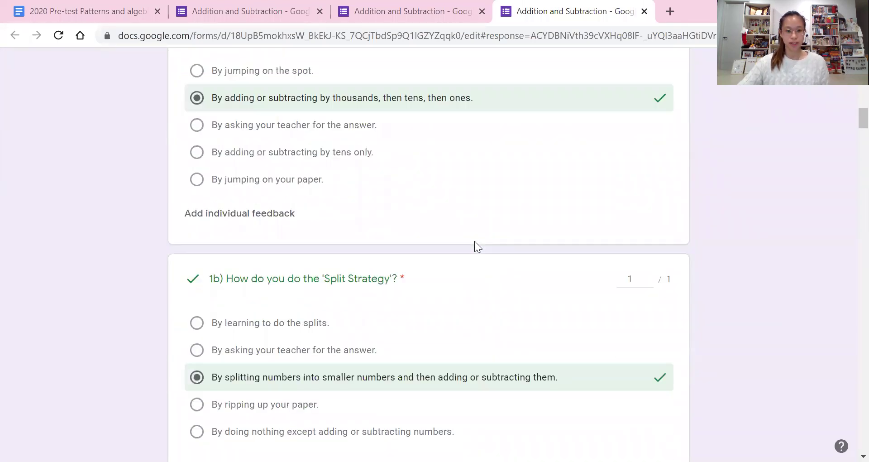
pyautogui.scroll(-9, 476, 242)
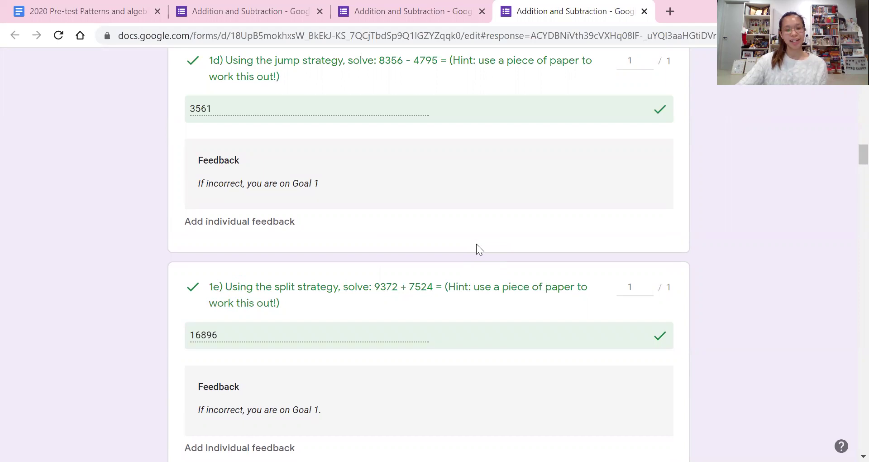
pyautogui.scroll(-2, 476, 245)
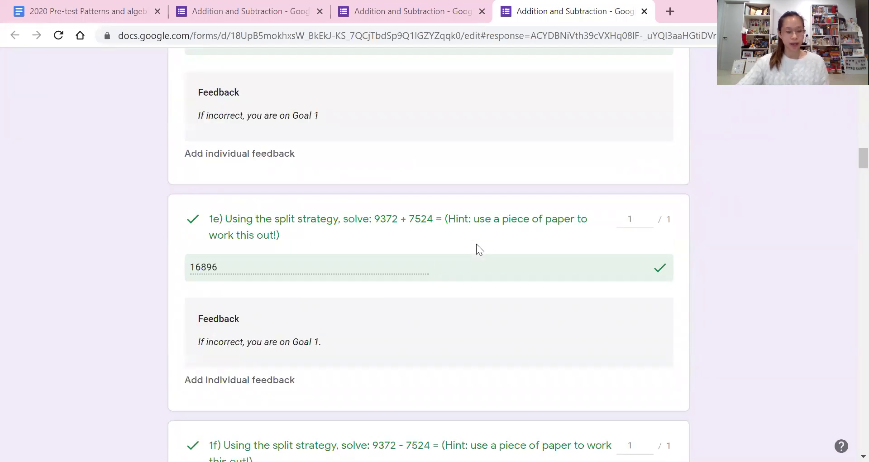
pyautogui.scroll(-2, 476, 248)
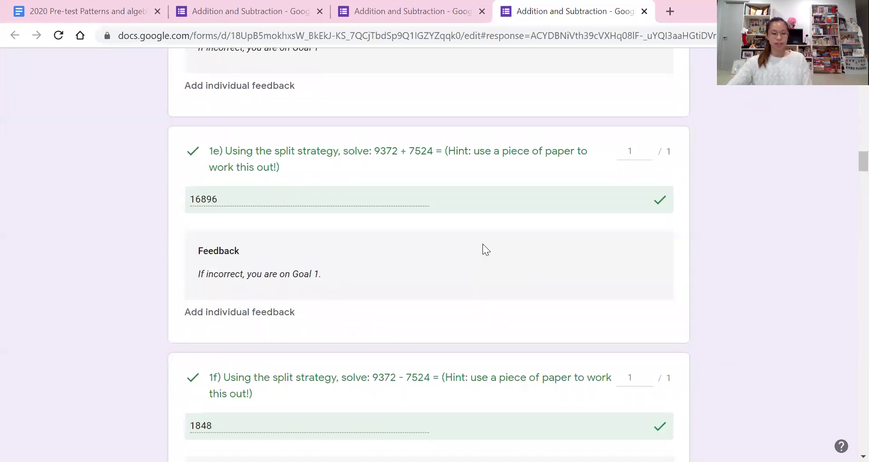
pyautogui.scroll(-4, 482, 244)
pyautogui.scroll(-2, 483, 248)
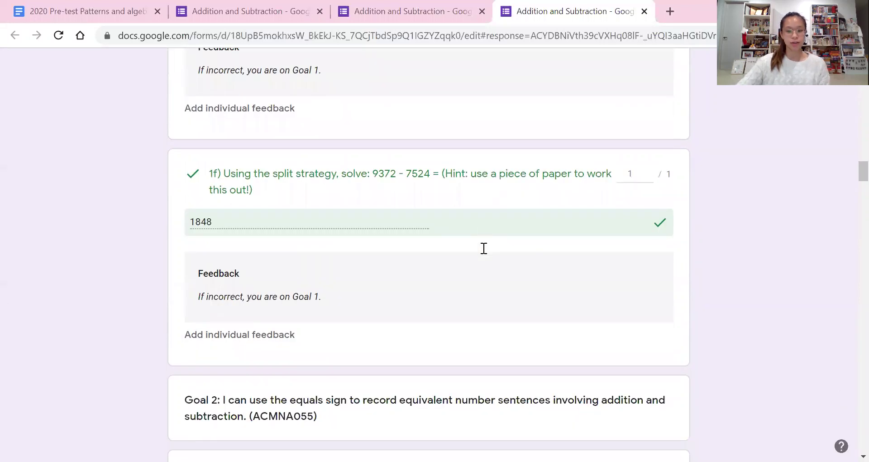
# Review the marked answers to the Goal 2 equivalent number sentence questions, 2a to 2d.
pyautogui.scroll(-4, 484, 248)
pyautogui.scroll(-4, 484, 248)
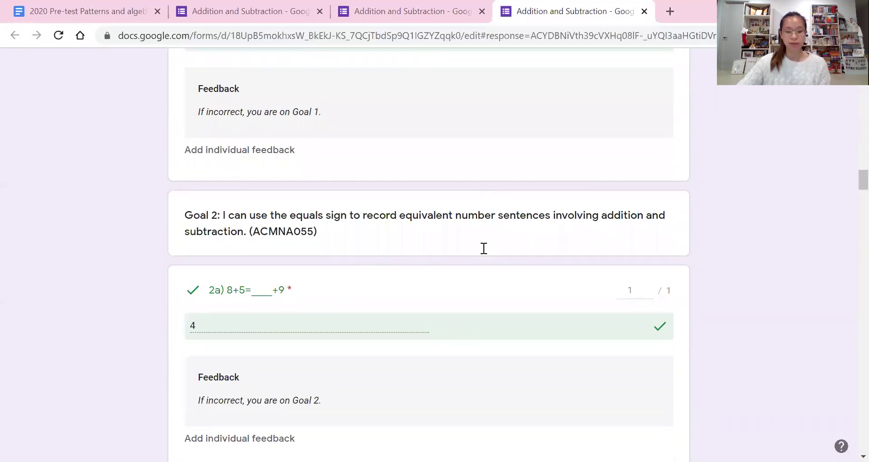
pyautogui.scroll(-4, 484, 248)
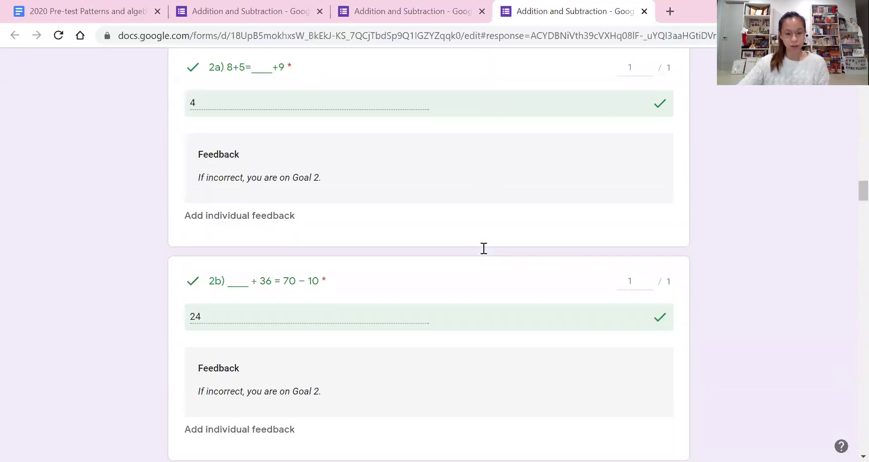
pyautogui.scroll(-5, 484, 248)
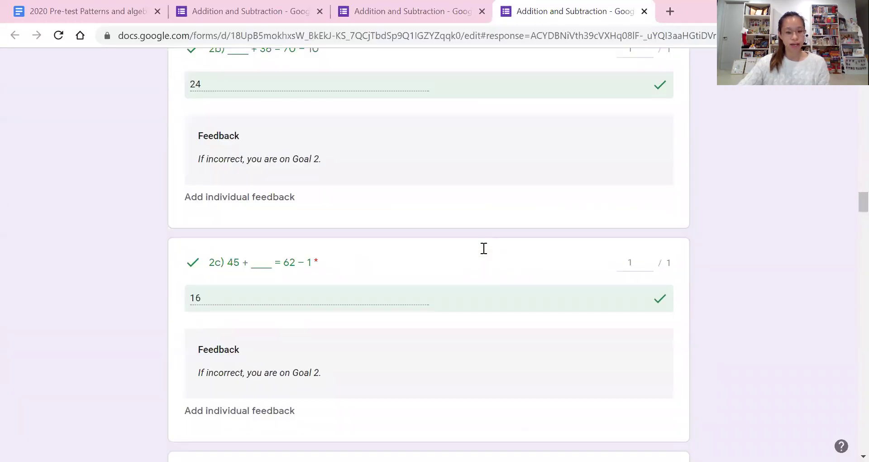
pyautogui.scroll(-5, 483, 248)
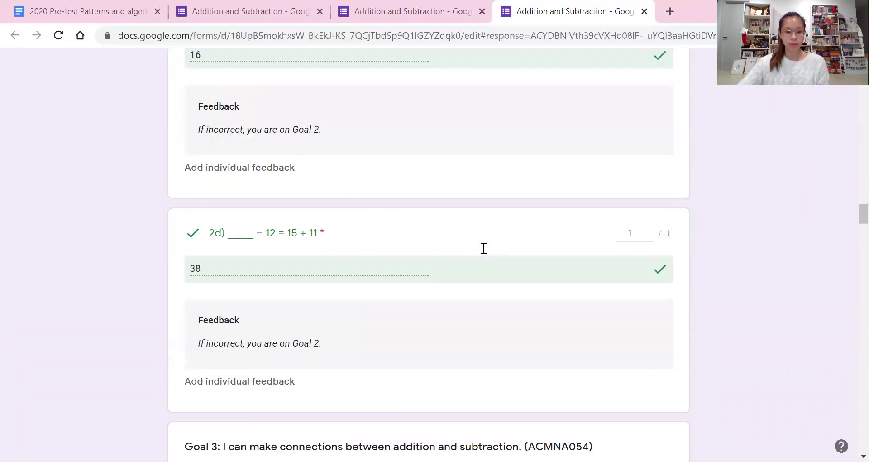
pyautogui.scroll(-4, 483, 248)
pyautogui.scroll(-3, 484, 248)
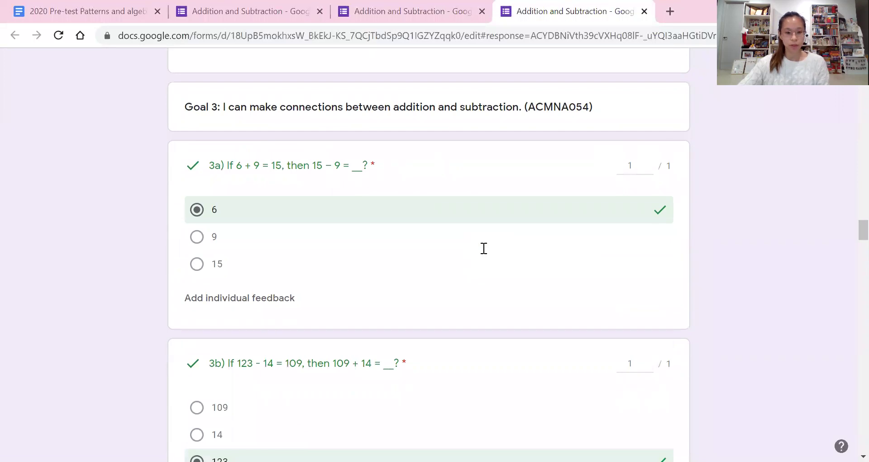
# Review the marked answers to the Goal 3 addition and subtraction connection questions and the money questions 4a to 4e.
pyautogui.scroll(-11, 483, 248)
pyautogui.scroll(-8, 484, 248)
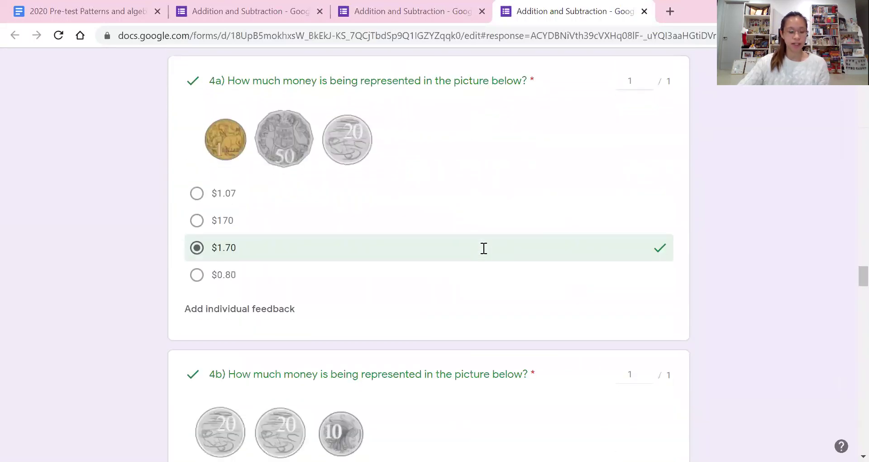
pyautogui.scroll(-4, 483, 248)
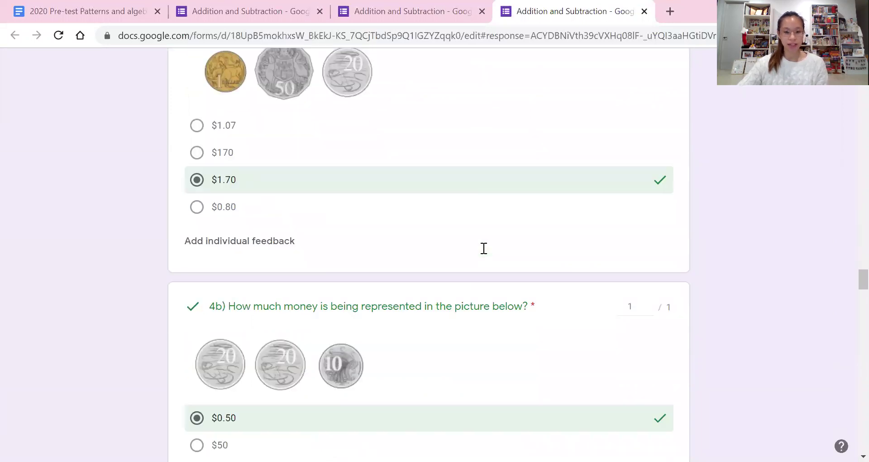
pyautogui.scroll(-2, 483, 252)
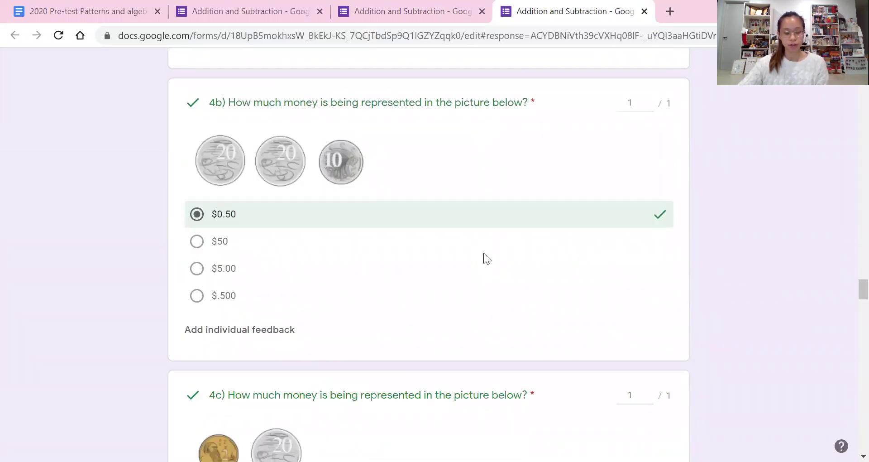
pyautogui.scroll(-1, 483, 253)
pyautogui.scroll(-3, 483, 252)
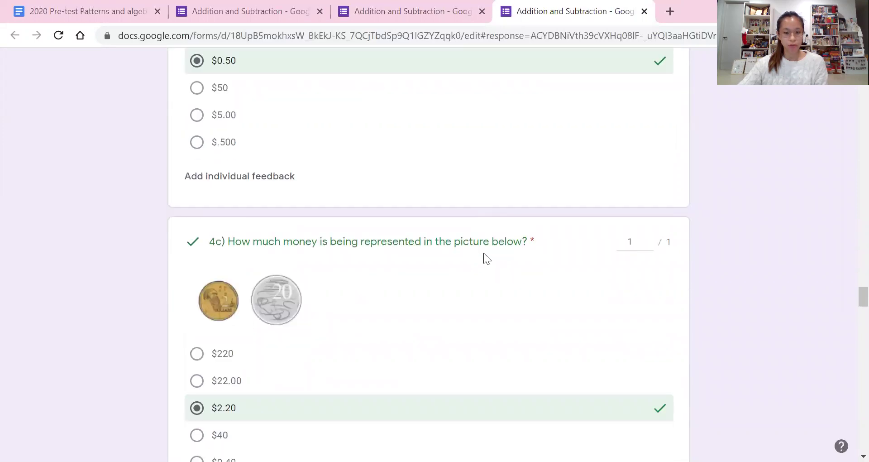
pyautogui.scroll(-8, 483, 252)
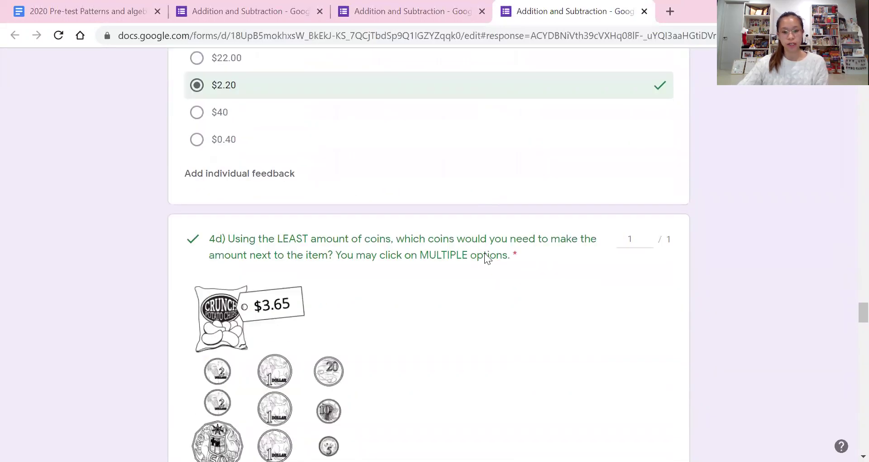
pyautogui.scroll(-10, 485, 255)
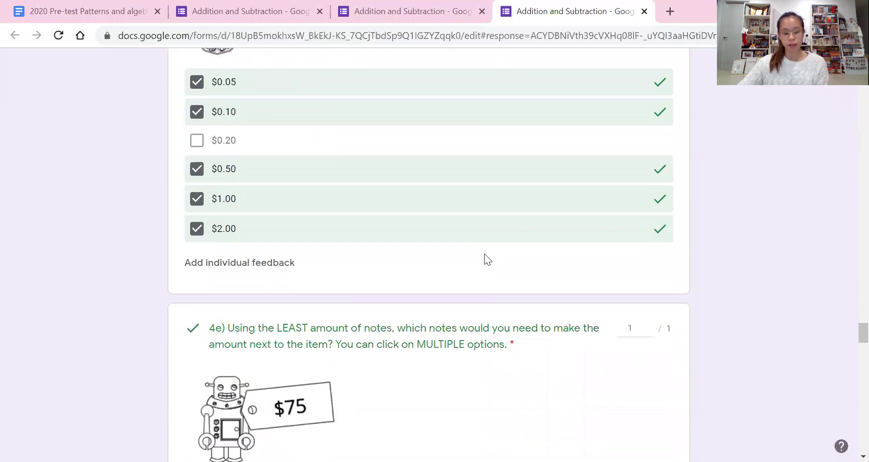
pyautogui.scroll(-3, 485, 256)
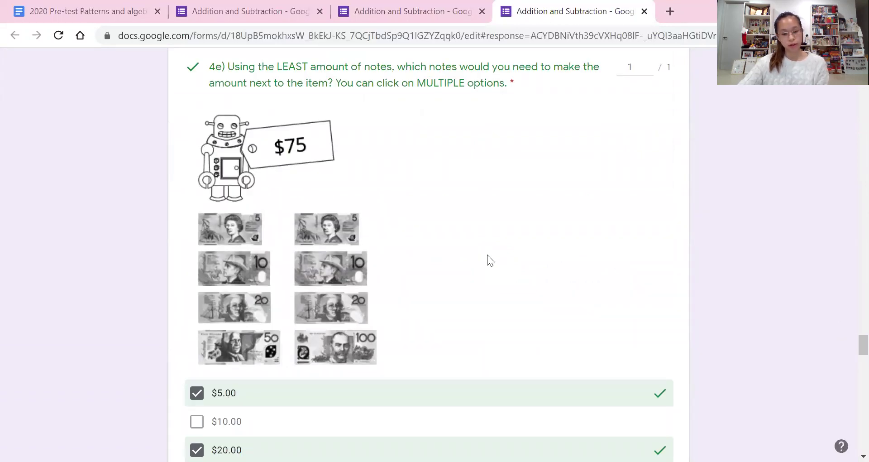
pyautogui.scroll(-4, 487, 254)
pyautogui.scroll(-4, 487, 254)
pyautogui.scroll(-1, 487, 254)
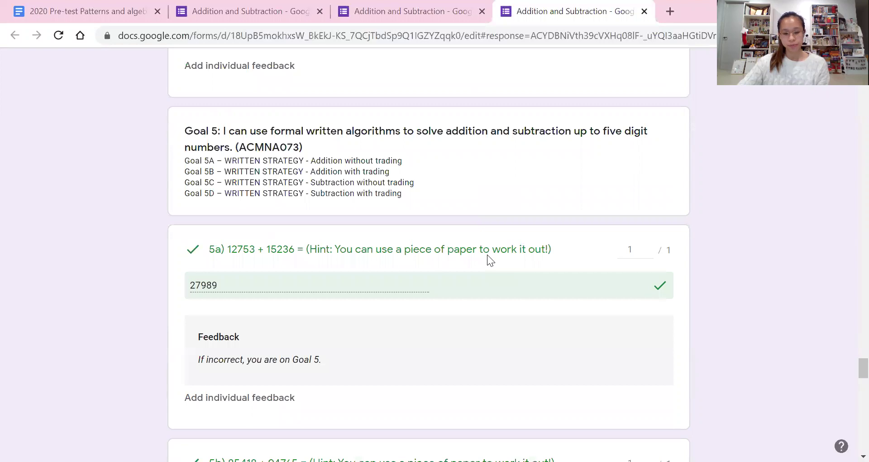
# Review the marked answers to the Goal 5 written algorithm questions and question 6a on notes and coins.
pyautogui.scroll(-1, 486, 255)
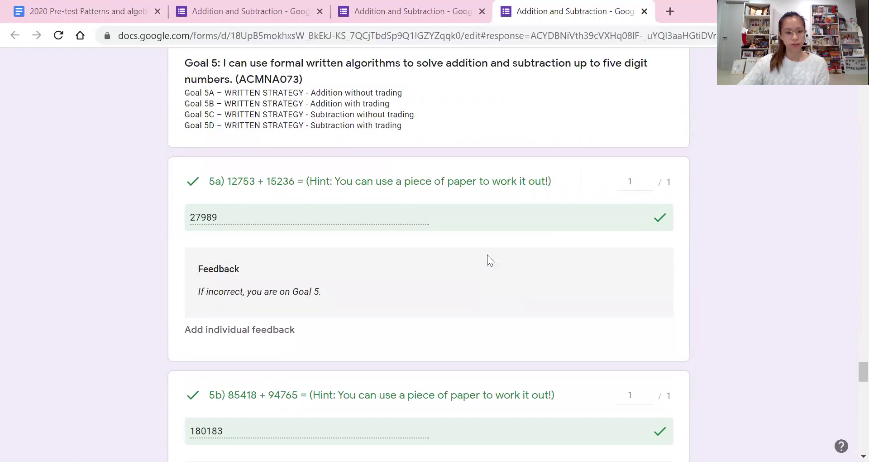
pyautogui.scroll(-3, 486, 254)
pyautogui.scroll(-8, 487, 254)
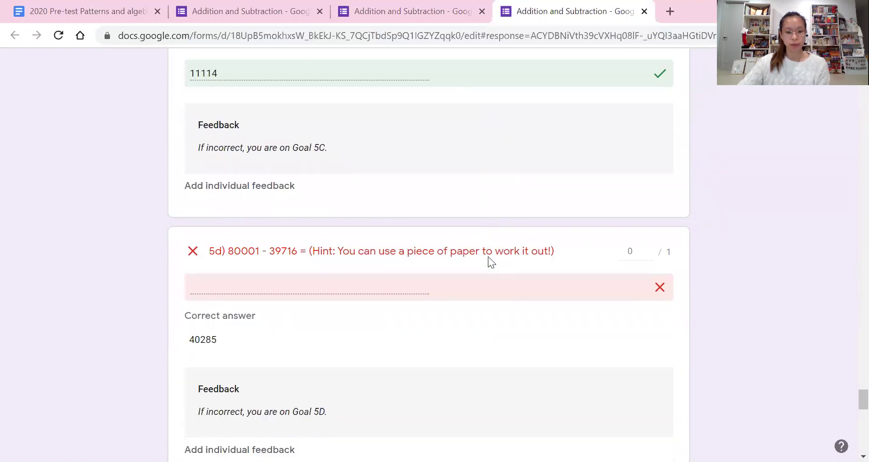
pyautogui.scroll(-5, 488, 256)
pyautogui.scroll(-4, 488, 256)
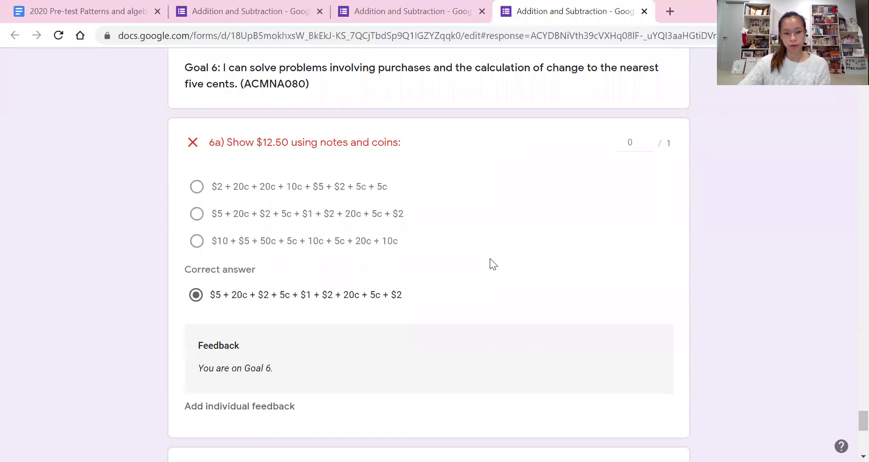
# Return to the Goal 1 section and re-examine its marked answers and goal feedback through question 1f.
pyautogui.scroll(17, 490, 258)
pyautogui.scroll(20, 490, 258)
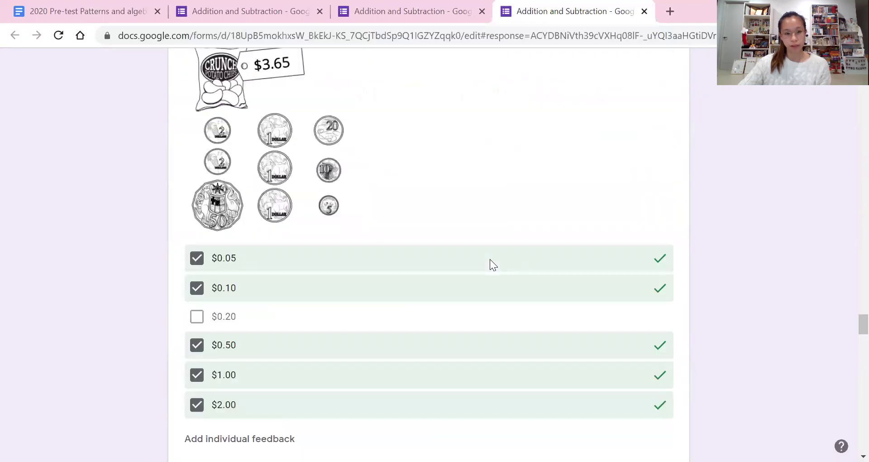
pyautogui.scroll(20, 490, 258)
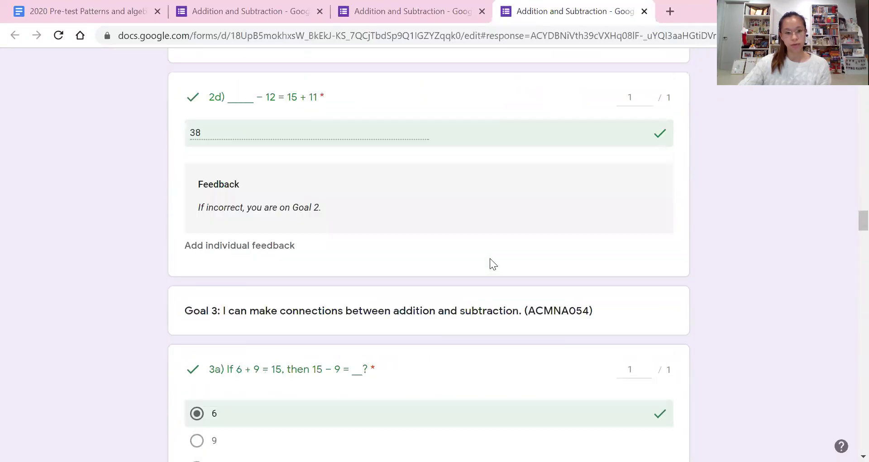
pyautogui.scroll(12, 489, 258)
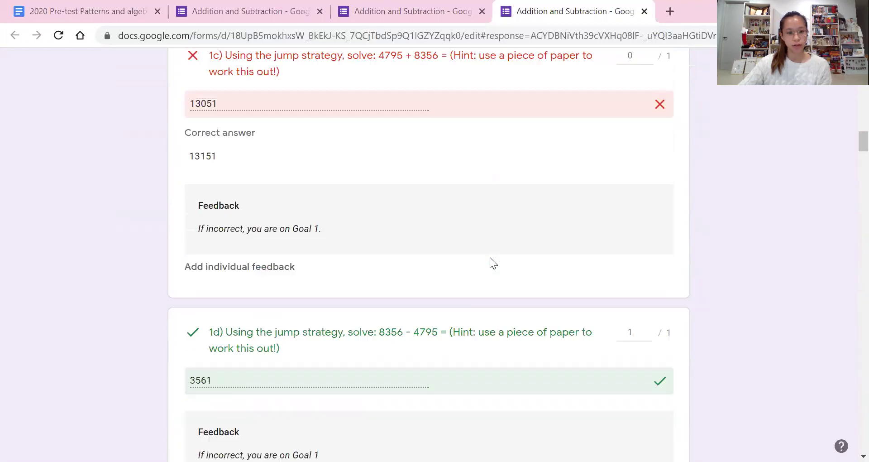
pyautogui.scroll(8, 489, 258)
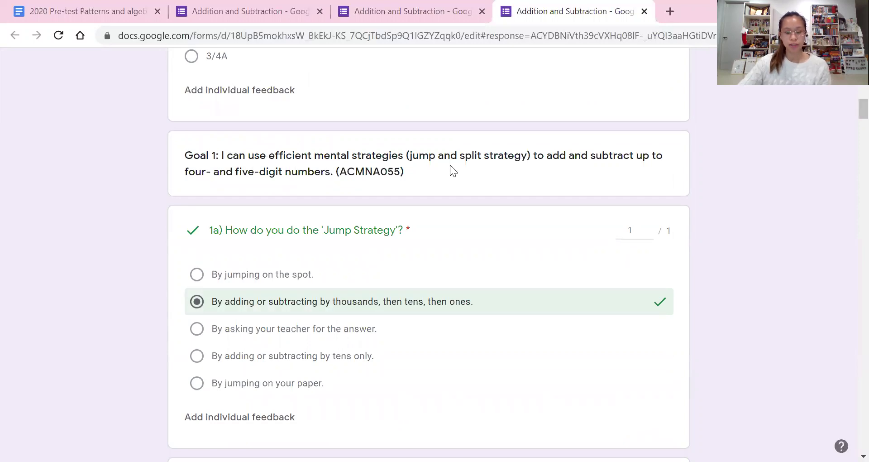
pyautogui.scroll(-15, 456, 185)
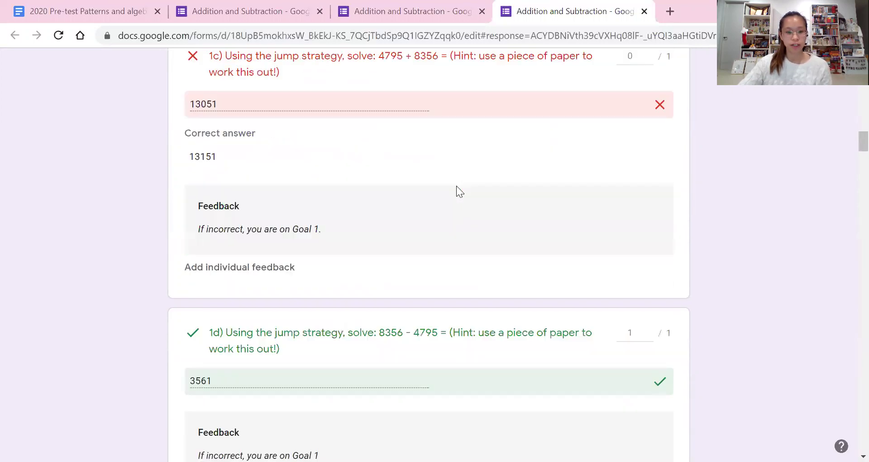
pyautogui.scroll(-5, 202, 167)
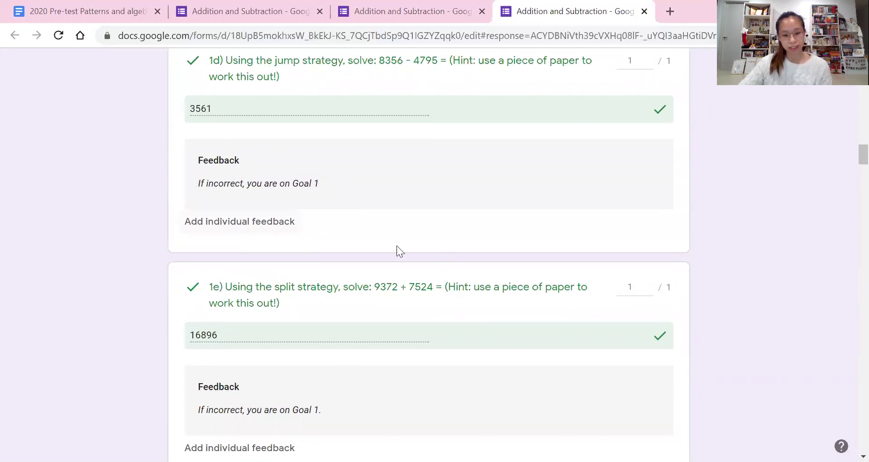
pyautogui.scroll(6, 329, 281)
pyautogui.scroll(-9, 329, 282)
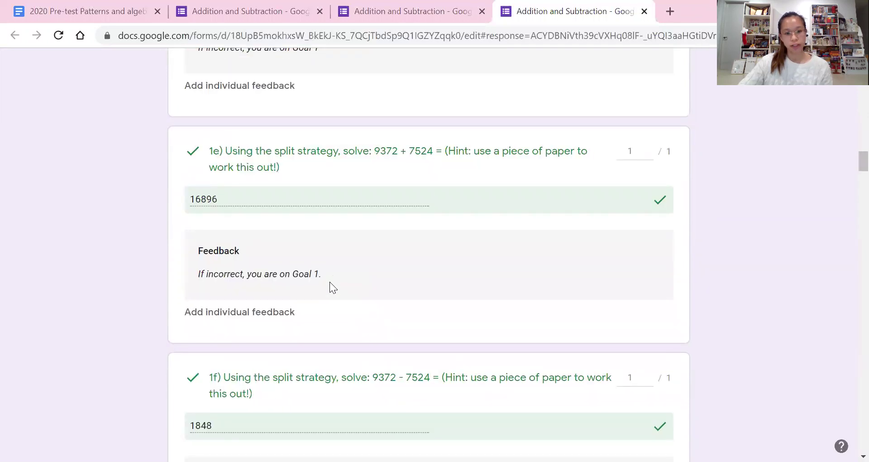
# Re-examine the marked answers in the Goal 2 section and continue through Goal 3 questions 3b and 3c.
pyautogui.scroll(-12, 330, 282)
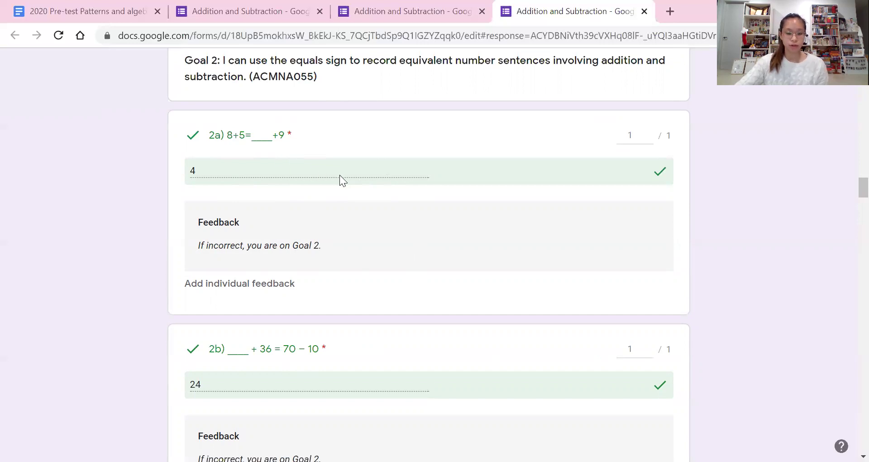
pyautogui.scroll(2, 340, 176)
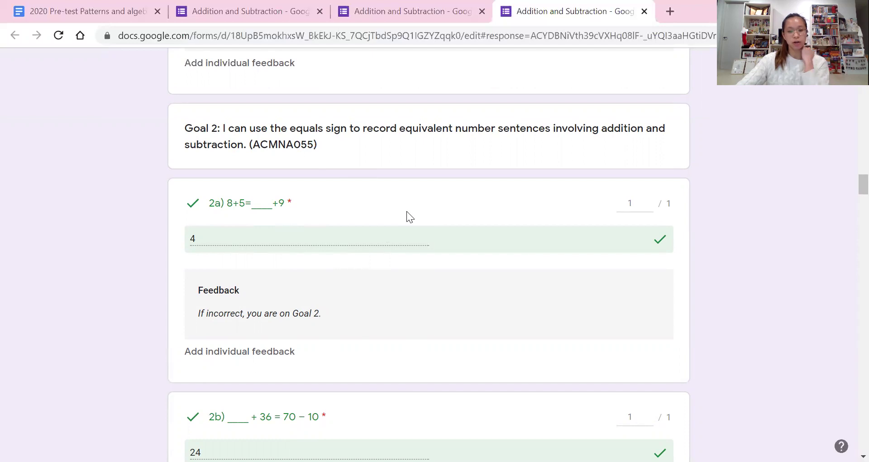
pyautogui.scroll(-3, 408, 211)
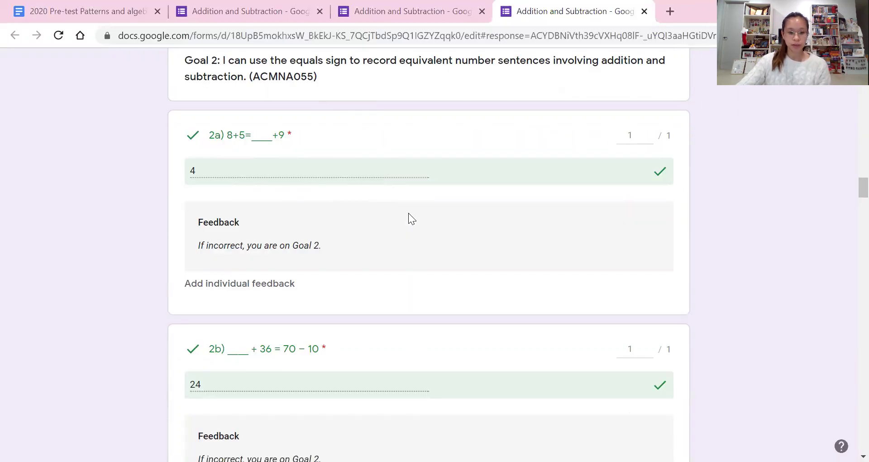
pyautogui.scroll(-5, 415, 217)
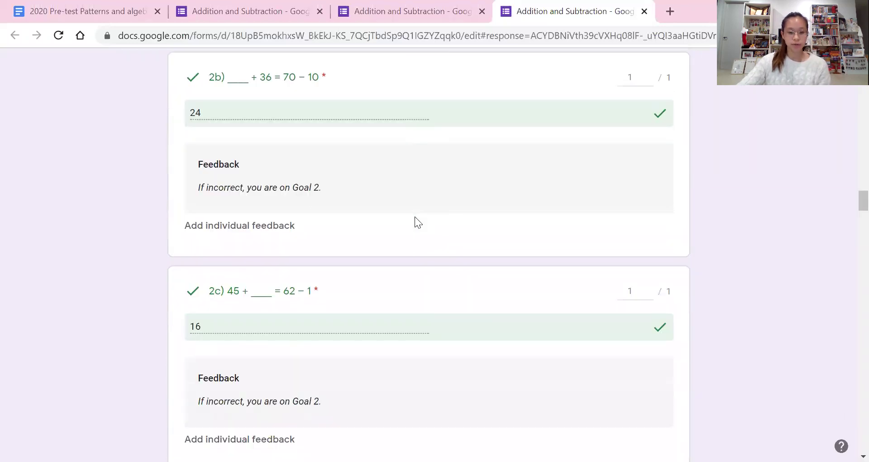
pyautogui.scroll(-3, 414, 217)
pyautogui.scroll(-10, 414, 217)
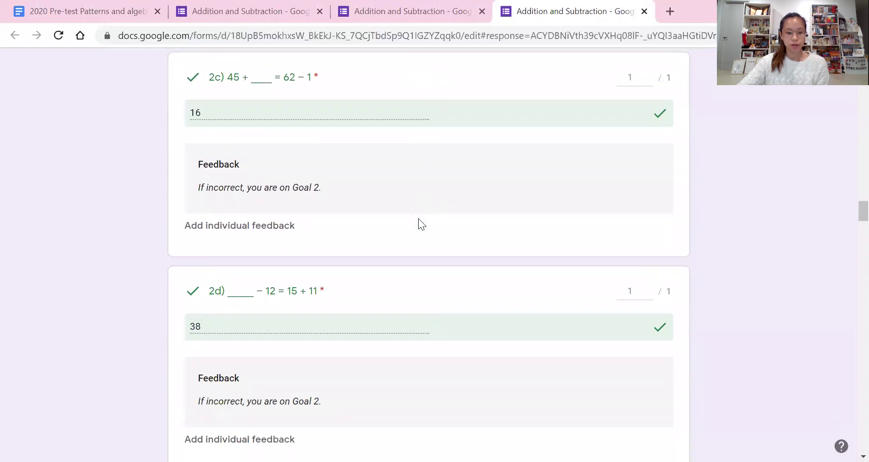
pyautogui.scroll(-4, 419, 220)
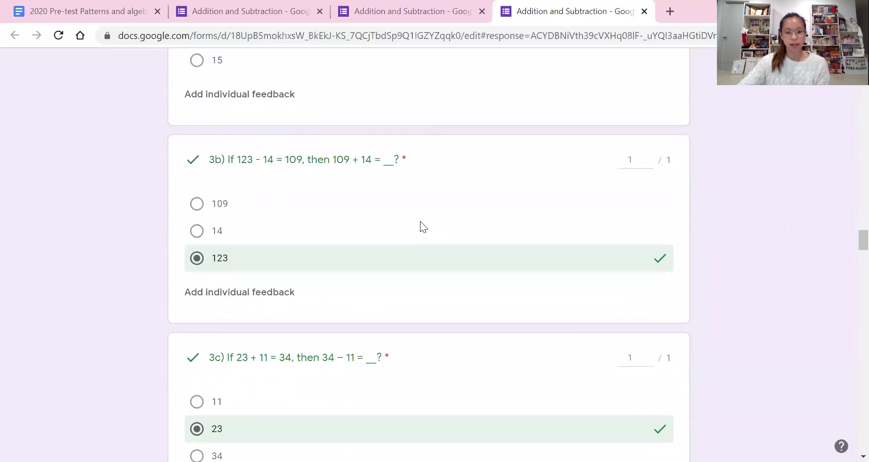
# Review the marked answers from question 3d through the Goal 4 money questions to written algorithm question 5c.
pyautogui.scroll(-2, 420, 221)
pyautogui.scroll(-18, 421, 222)
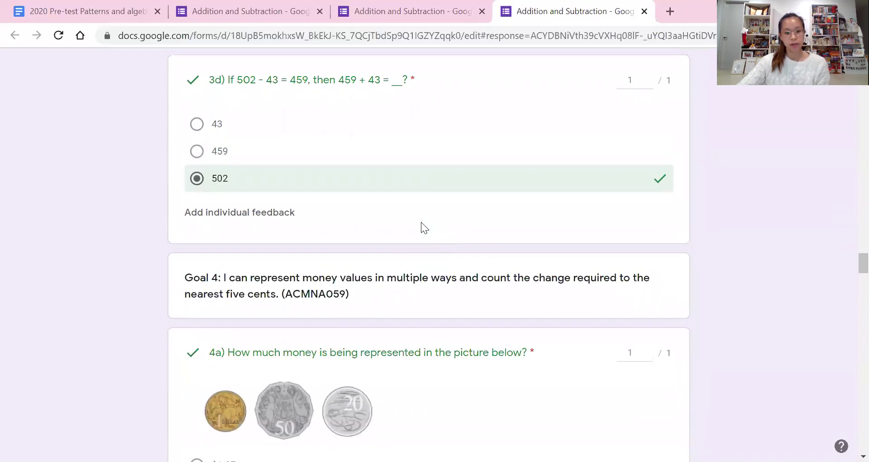
pyautogui.scroll(-20, 422, 224)
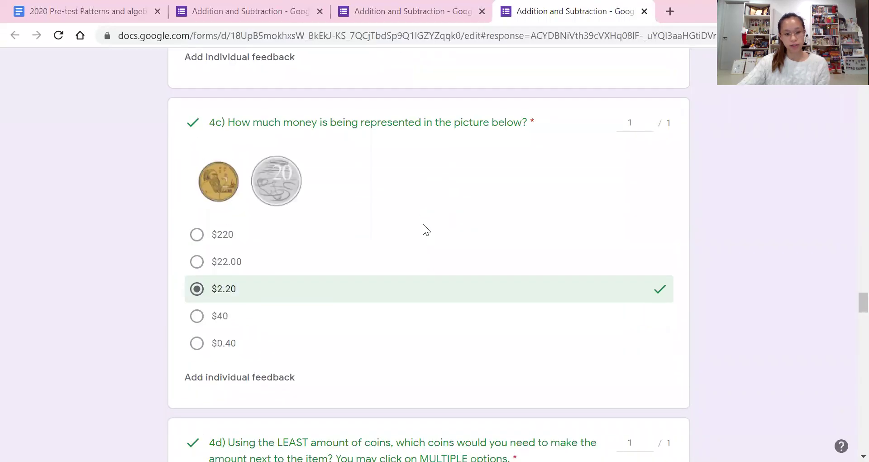
pyautogui.scroll(-20, 424, 229)
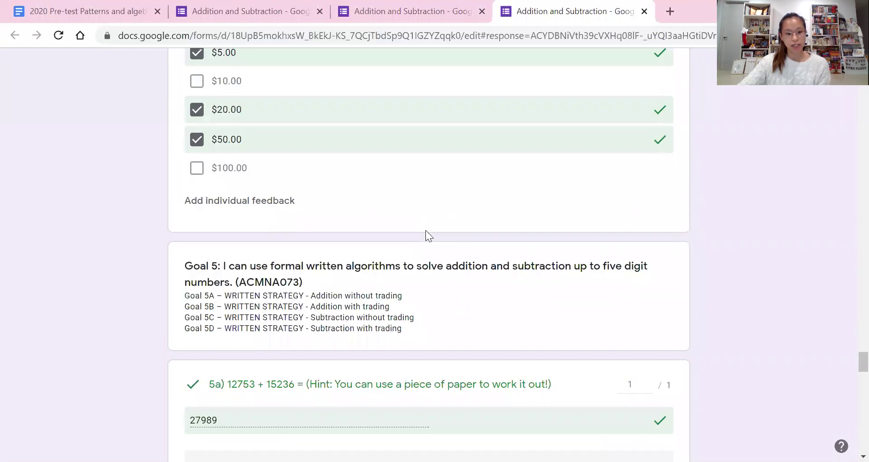
pyautogui.scroll(-7, 427, 232)
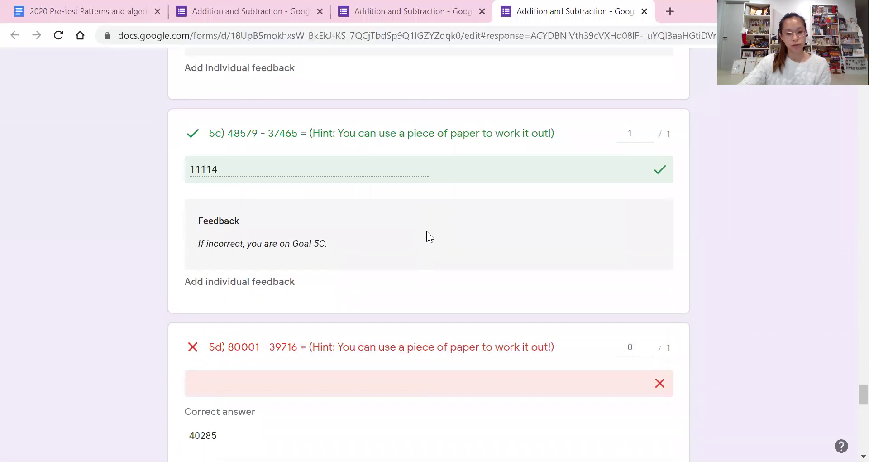
# Re-examine the marked answers and goal feedback for questions 5b to 5d, highlighting the 80001 - 39716 calculation in 5d.
pyautogui.scroll(6, 426, 231)
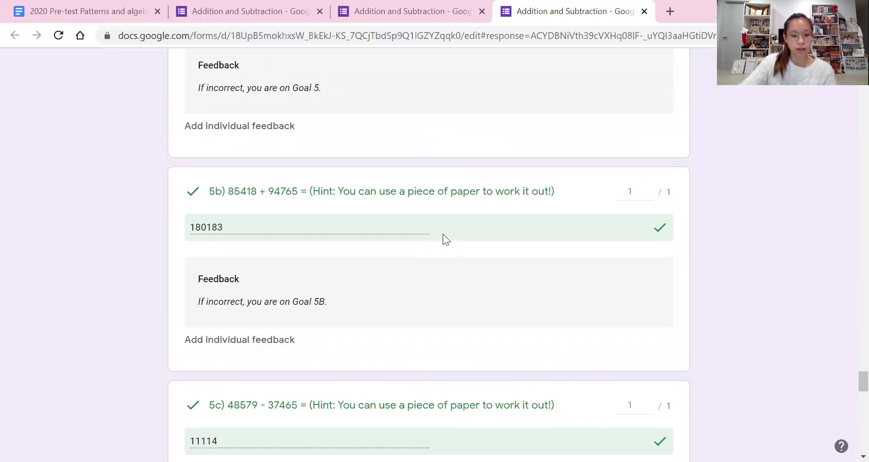
pyautogui.scroll(-12, 443, 233)
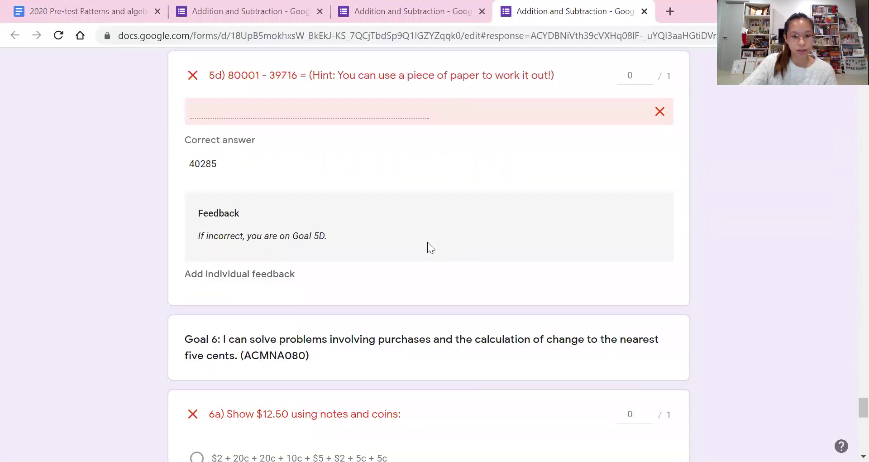
pyautogui.scroll(3, 297, 233)
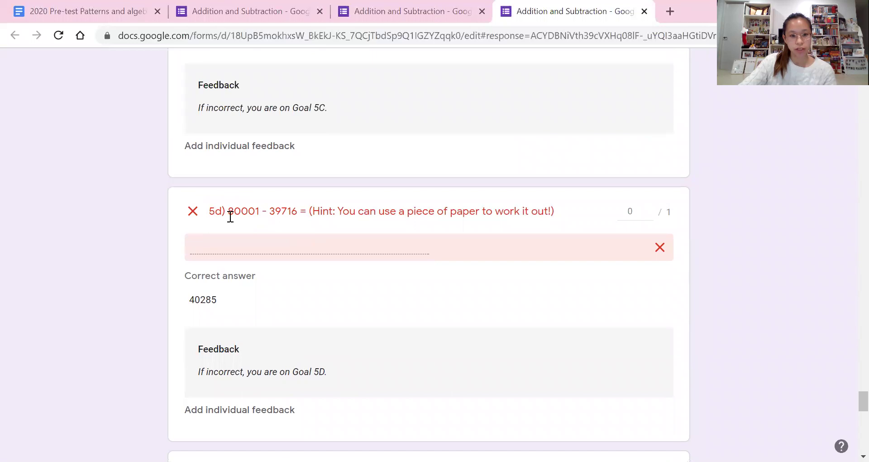
pyautogui.moveTo(228, 211); pyautogui.dragTo(300, 210)
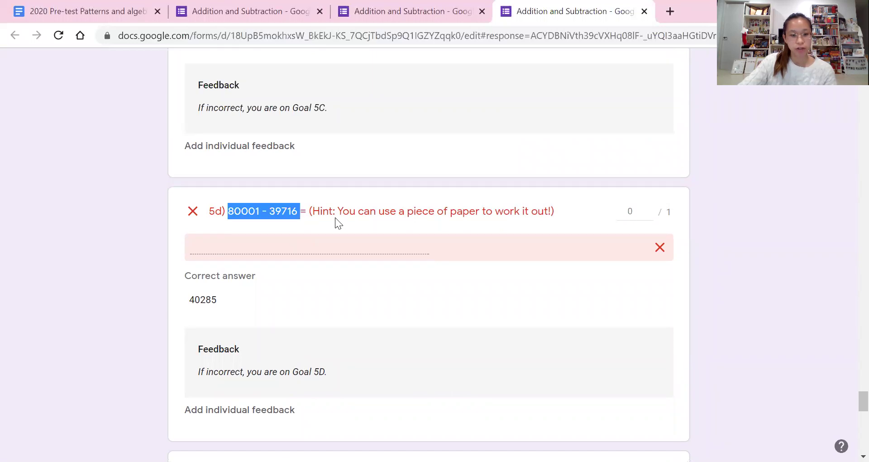
pyautogui.click(248, 216)
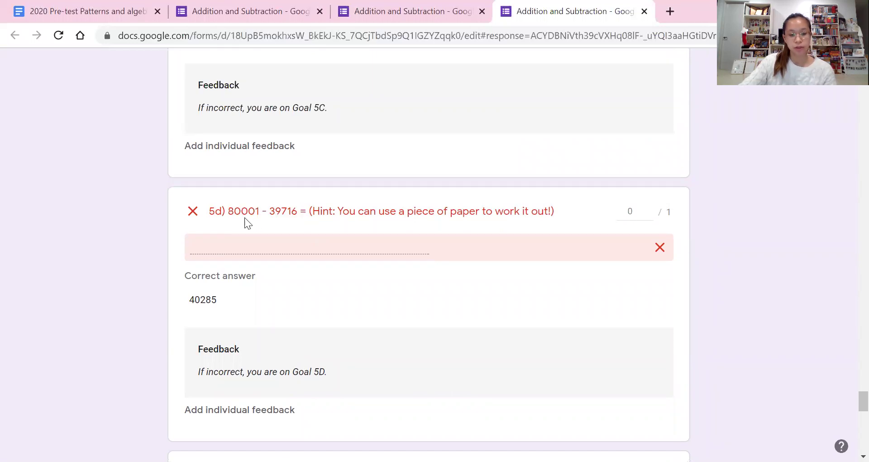
# Review the marked answers and feedback for Goal 6 questions 6a and 6b, down to the Goal 7 note.
pyautogui.scroll(-5, 431, 279)
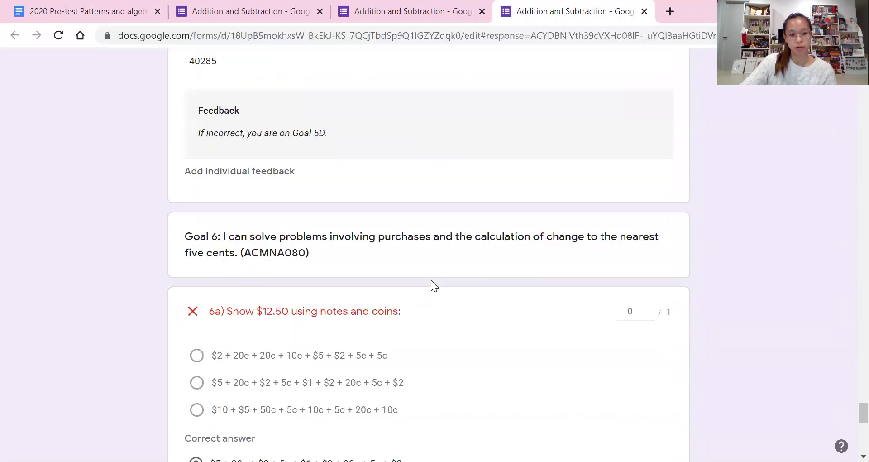
pyautogui.scroll(-2, 359, 345)
pyautogui.scroll(-7, 333, 324)
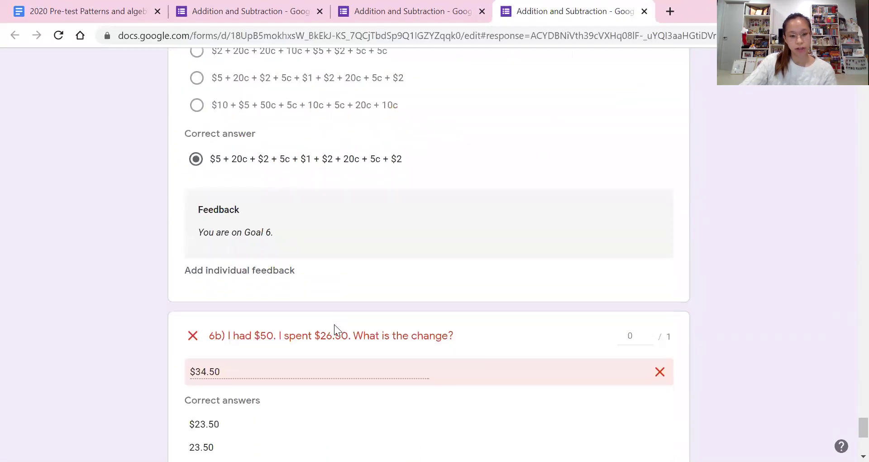
pyautogui.scroll(-2, 334, 323)
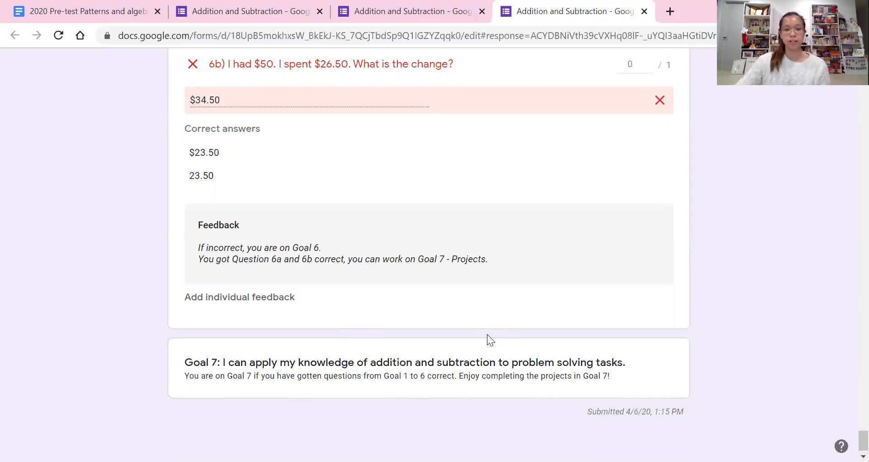
# Return to the Goal 1 section and re-examine jump strategy question 1c and strategy questions 1a and 1b.
pyautogui.scroll(13, 487, 334)
pyautogui.scroll(10, 488, 330)
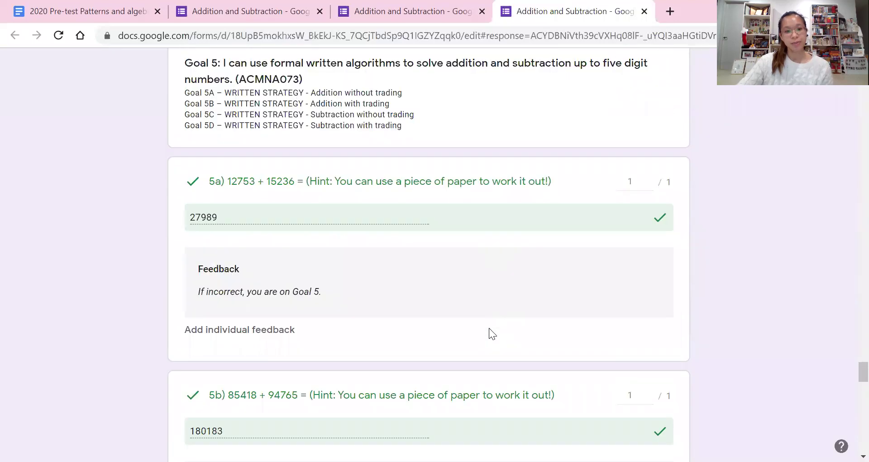
pyautogui.scroll(20, 489, 328)
pyautogui.scroll(20, 489, 333)
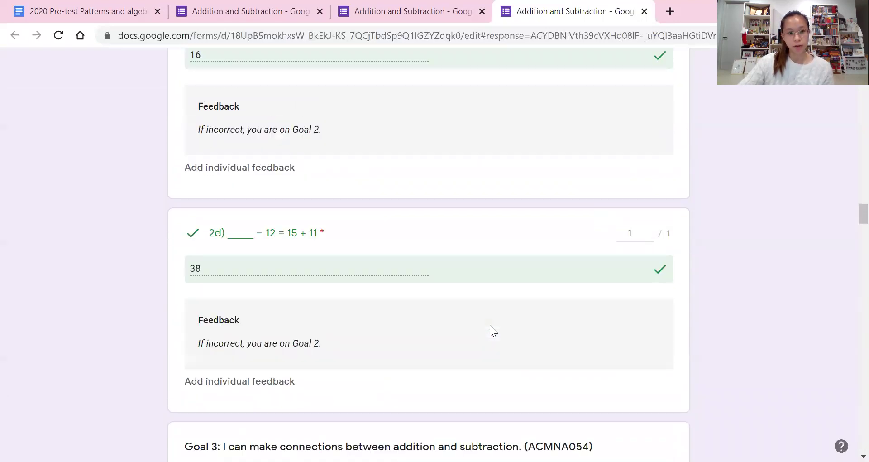
pyautogui.scroll(20, 490, 330)
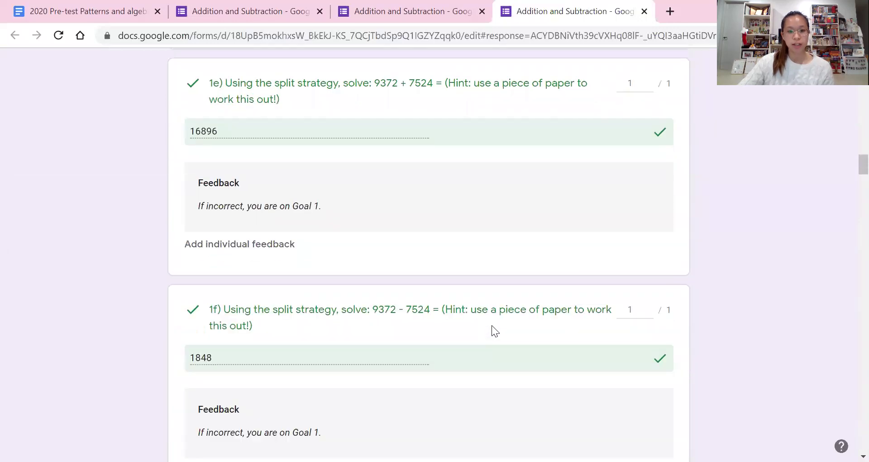
pyautogui.scroll(18, 492, 326)
pyautogui.scroll(-5, 495, 329)
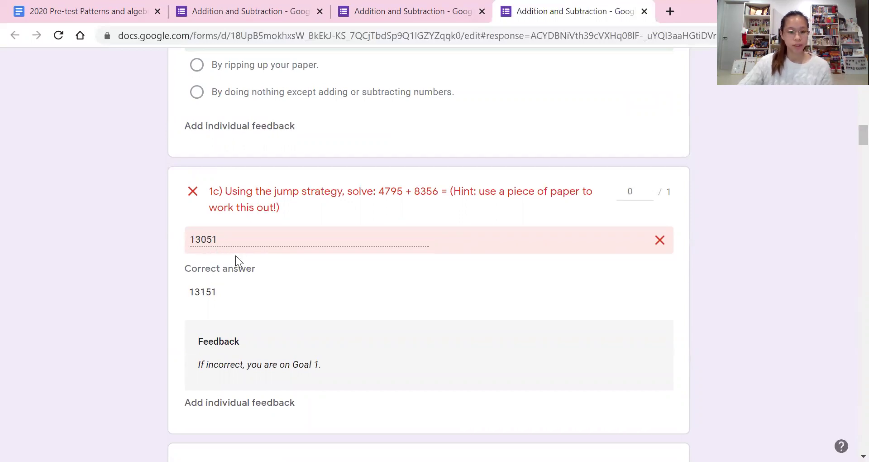
pyautogui.scroll(-1, 311, 232)
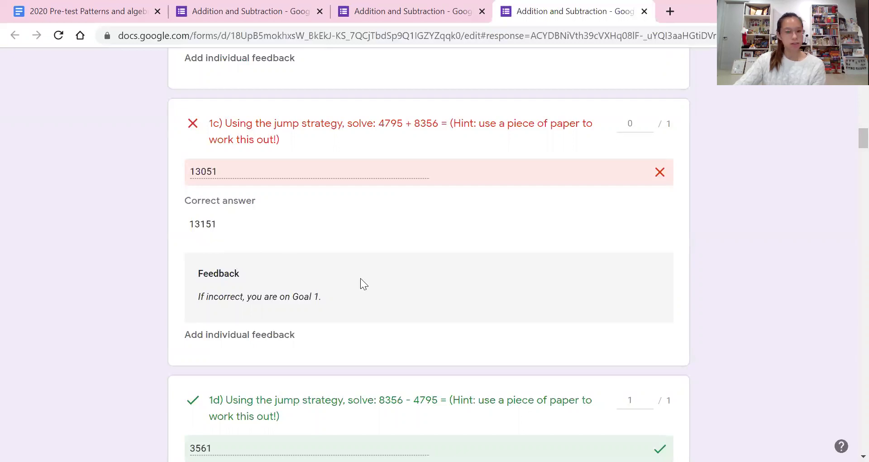
pyautogui.scroll(10, 360, 278)
pyautogui.scroll(2, 410, 294)
pyautogui.scroll(-2, 411, 298)
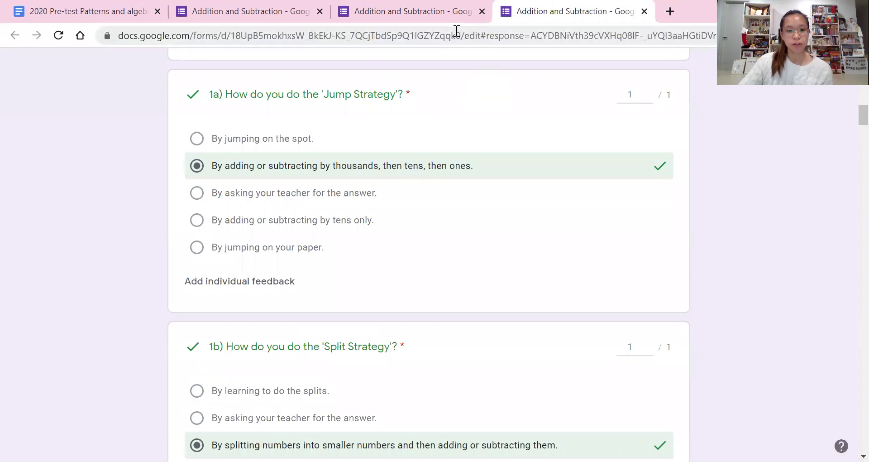
# Switch to the Addition and Subtraction form editor and change the form description to "Stage 2 Test 1".
pyautogui.click(250, 8)
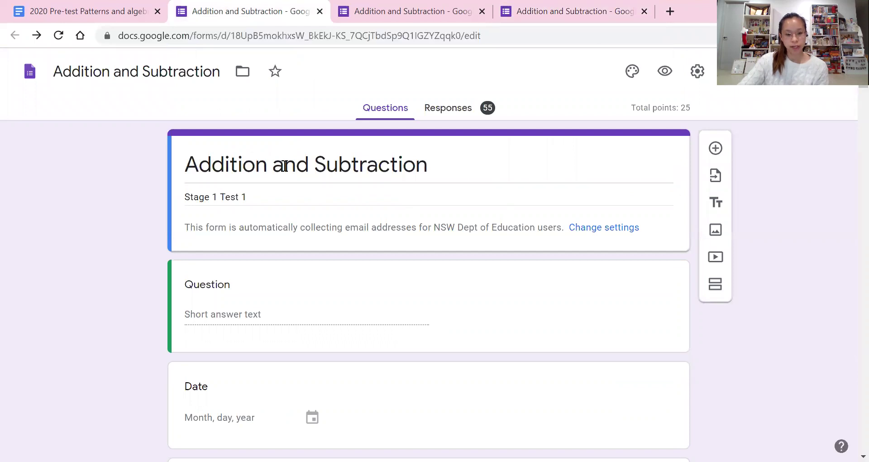
pyautogui.scroll(-2, 291, 169)
pyautogui.scroll(-2, 299, 178)
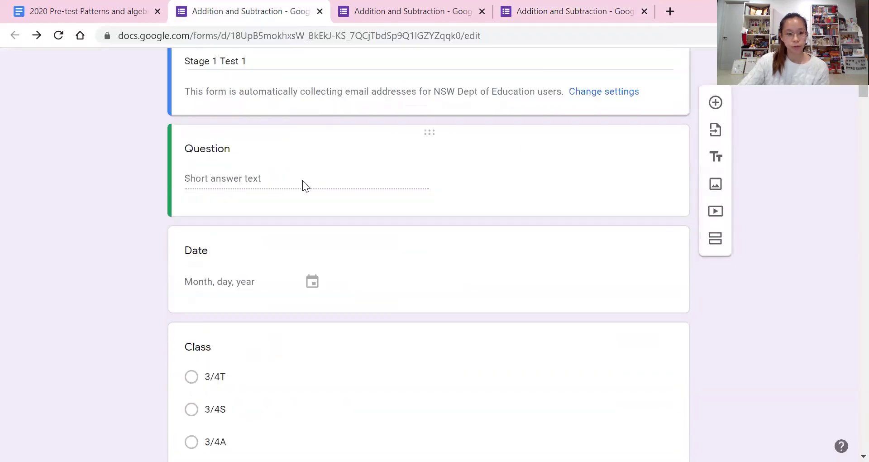
pyautogui.scroll(4, 299, 176)
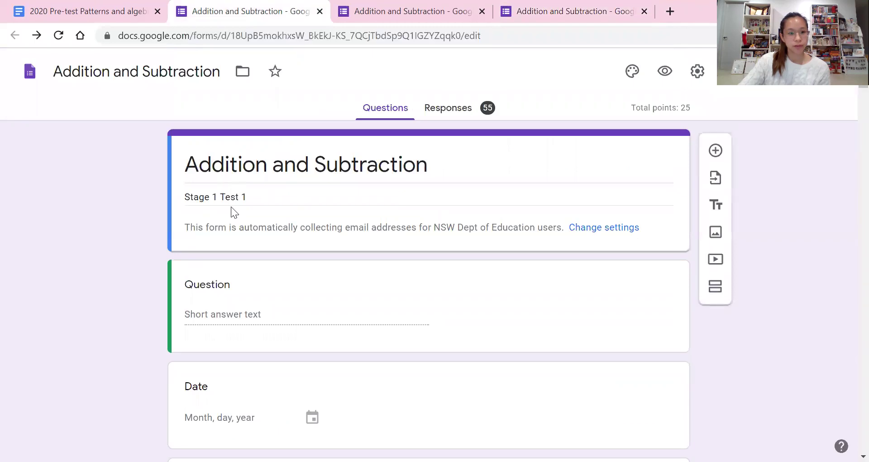
pyautogui.tripleClick(220, 199)
pyautogui.click(220, 199)
pyautogui.press('BackSpace')
pyautogui.write('2')
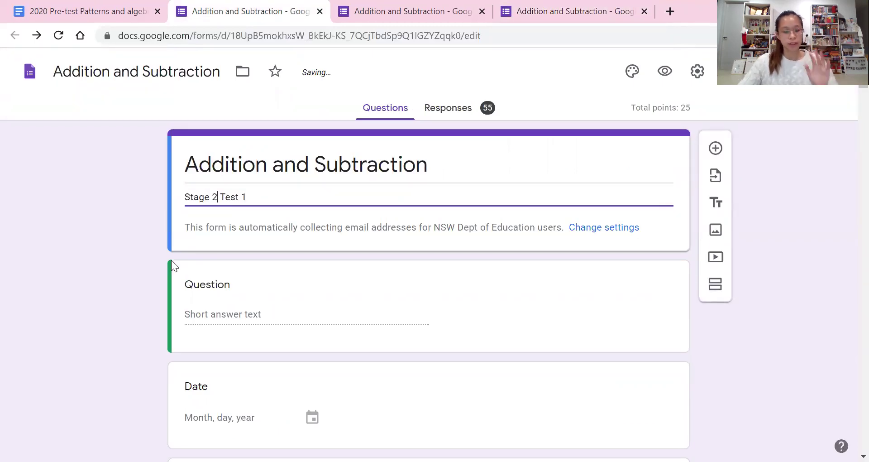
# Title the blank short-answer question above the Date question "Name".
pyautogui.click(301, 284)
pyautogui.scroll(-3, 271, 289)
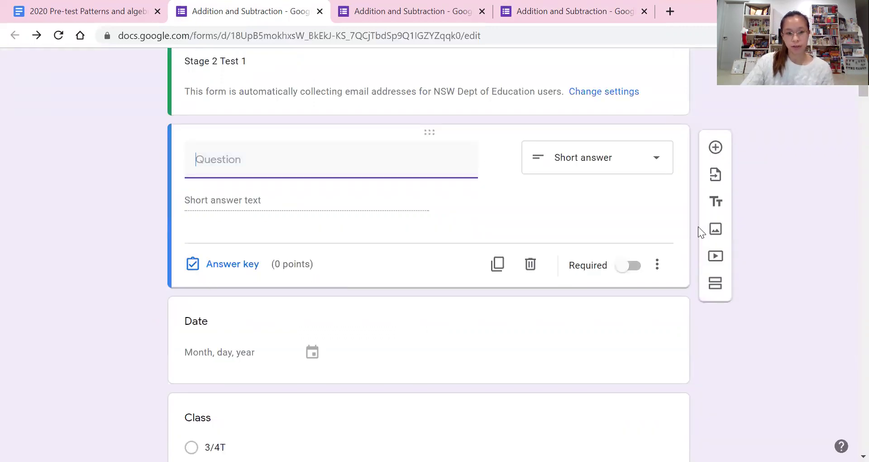
pyautogui.scroll(3, 698, 227)
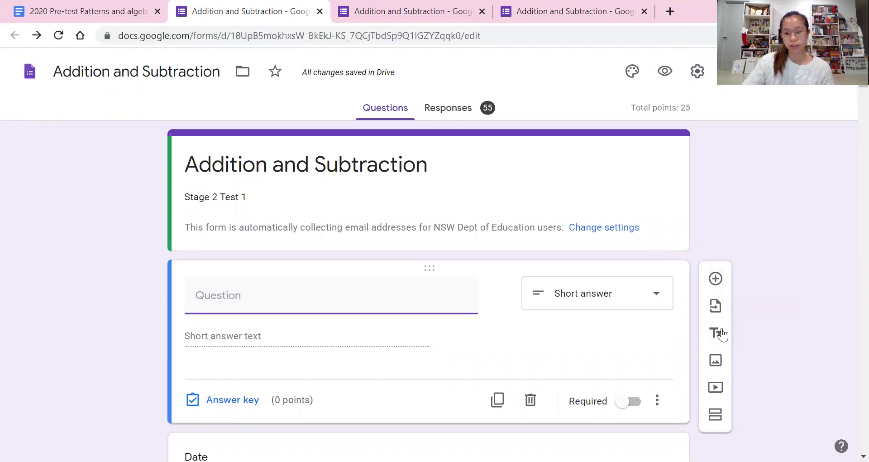
pyautogui.scroll(-1, 722, 333)
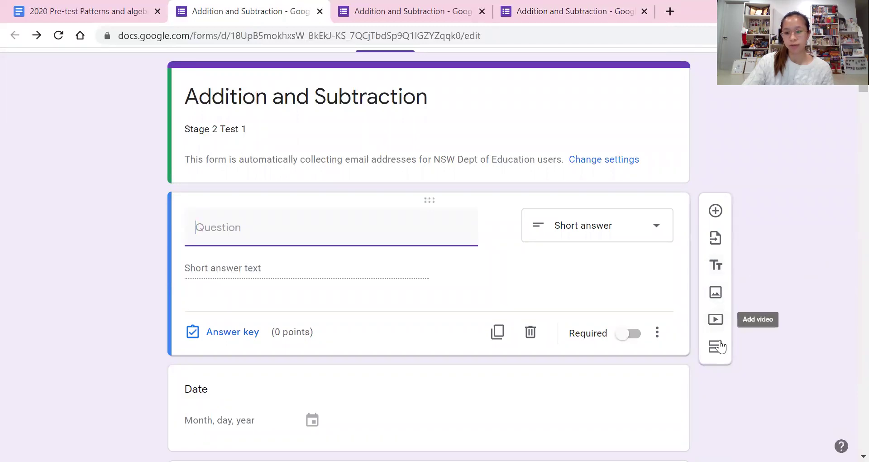
pyautogui.write('Name')
pyautogui.click(140, 297)
# Examine how the Date and Class questions, the Goal 1 heading and multiple-choice questions 1a and 1b are set up.
pyautogui.scroll(-4, 140, 299)
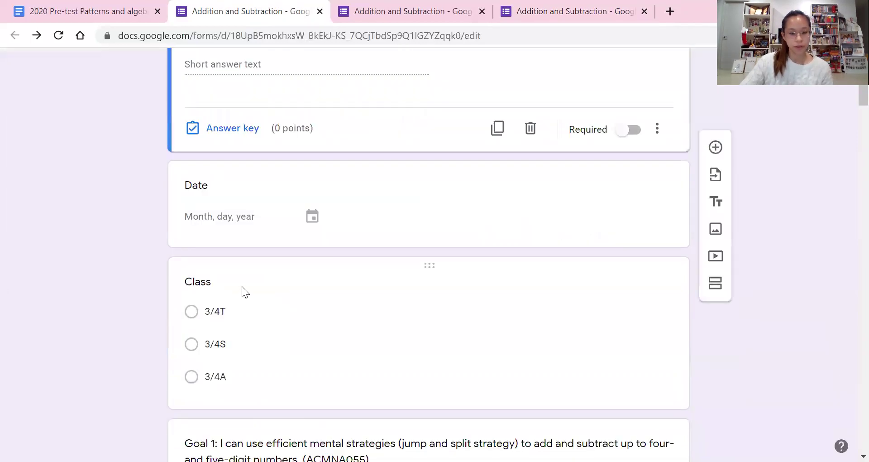
pyautogui.scroll(-3, 241, 286)
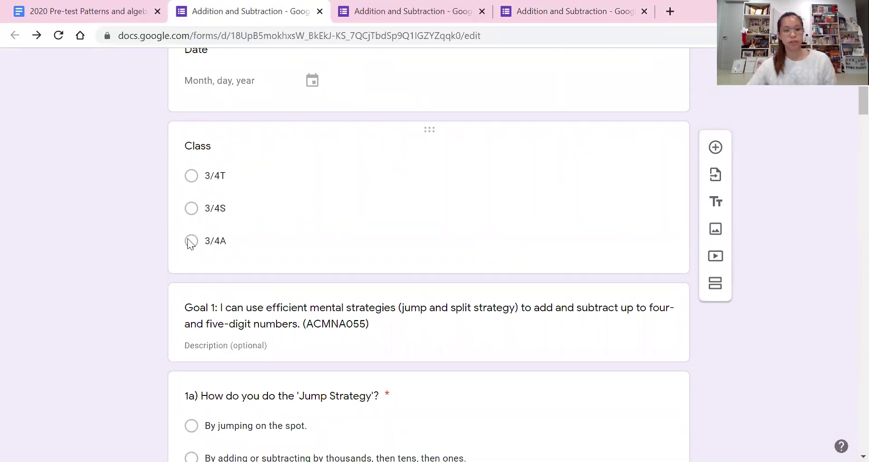
pyautogui.scroll(-3, 255, 223)
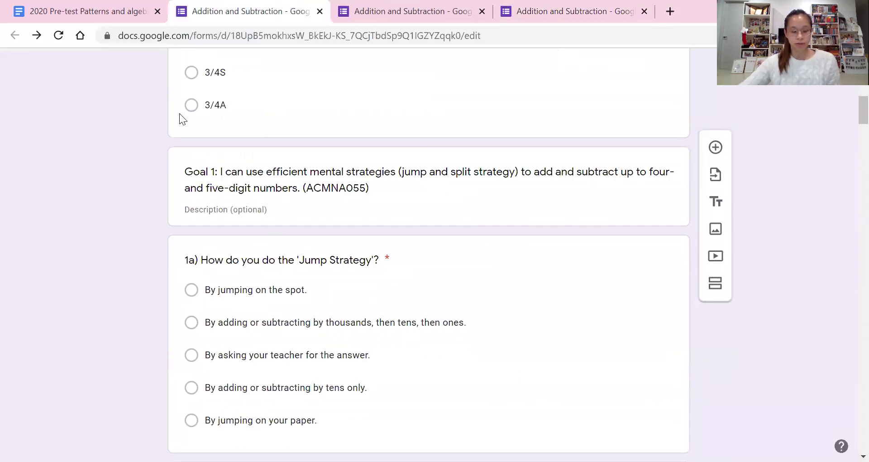
pyautogui.scroll(-2, 351, 178)
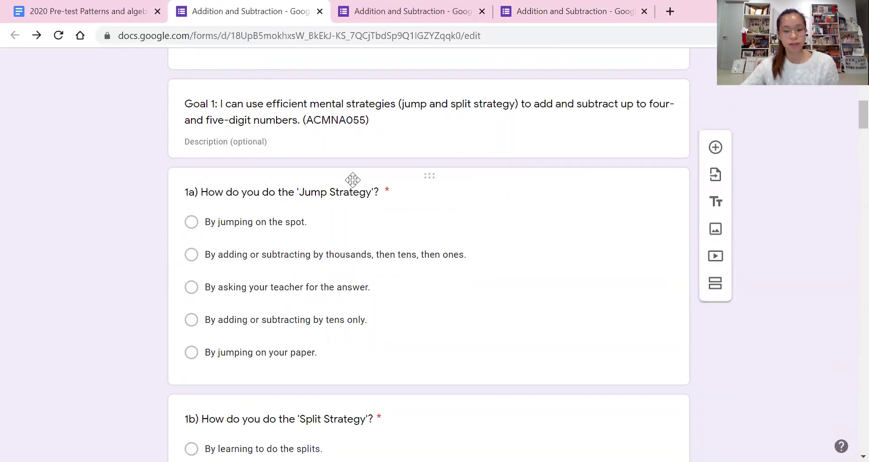
pyautogui.scroll(-2, 404, 223)
pyautogui.scroll(5, 404, 223)
pyautogui.scroll(-2, 406, 226)
pyautogui.scroll(3, 507, 253)
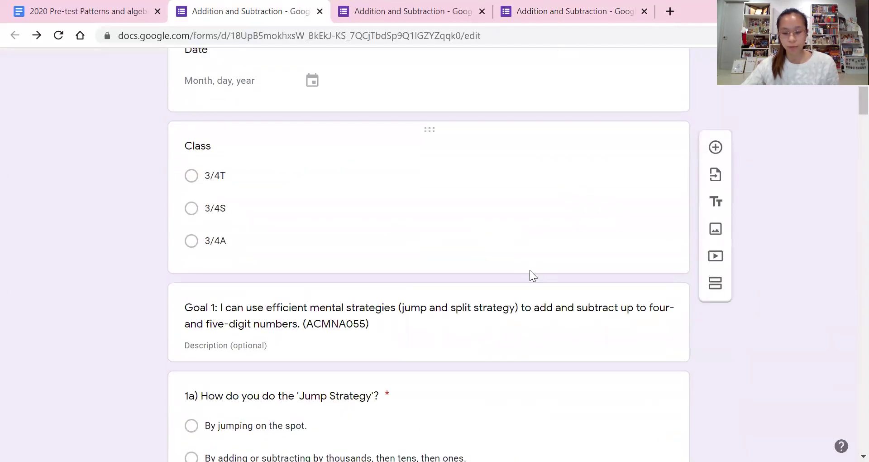
# Open the Goal 1 title and description block for editing, examine its layout and return to the start of the form.
pyautogui.click(601, 341)
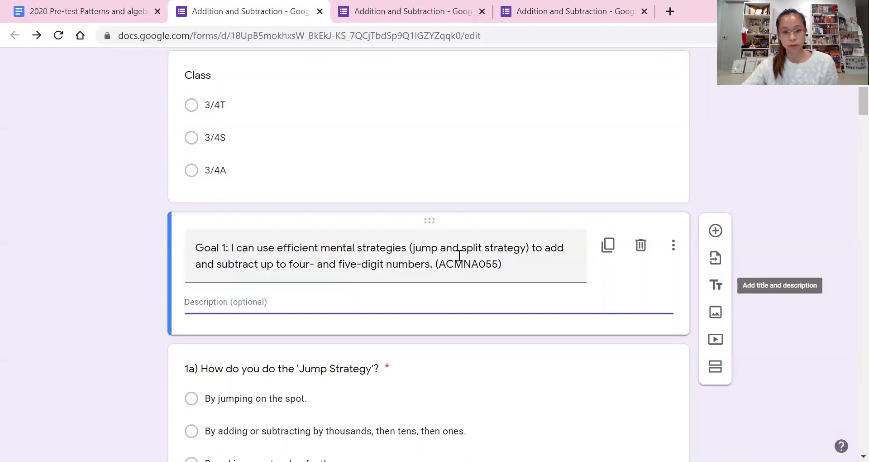
pyautogui.scroll(-1, 543, 294)
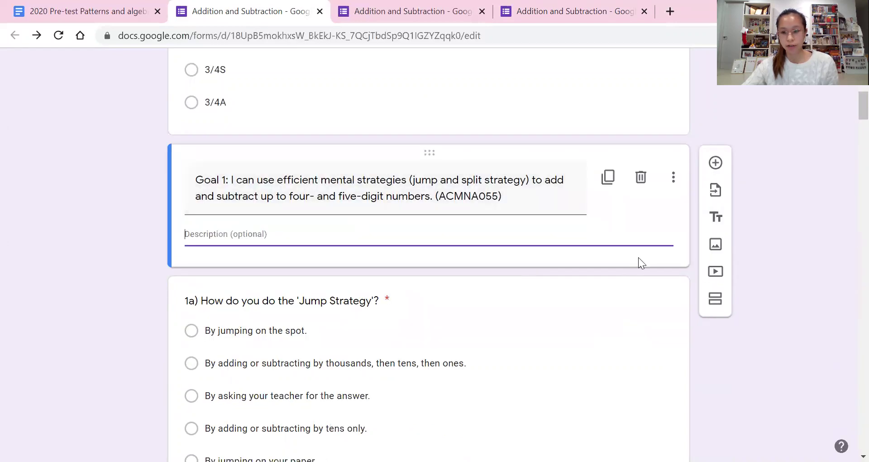
pyautogui.scroll(2, 678, 280)
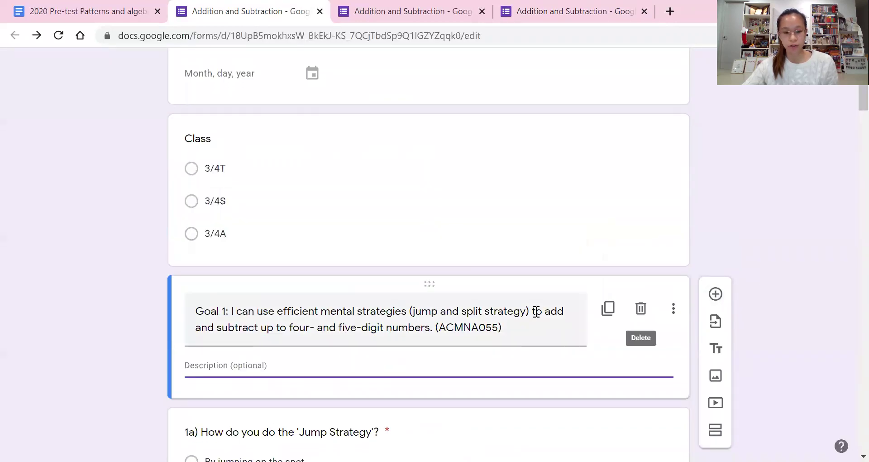
pyautogui.scroll(-3, 537, 311)
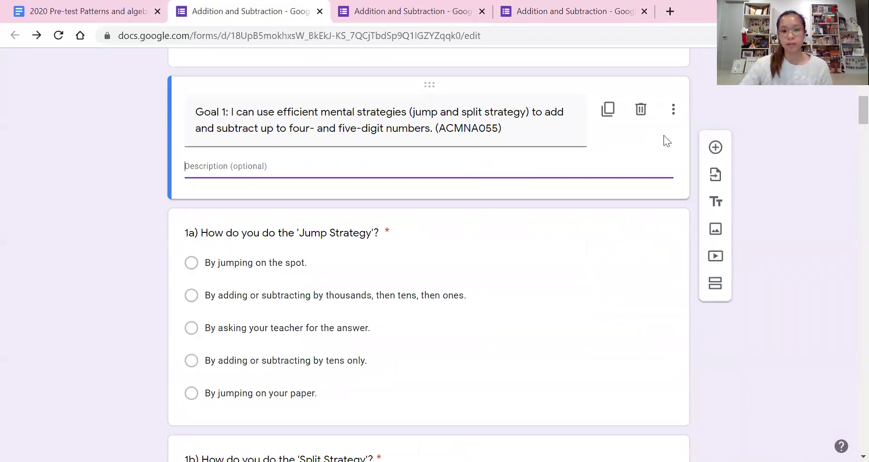
pyautogui.scroll(10, 551, 251)
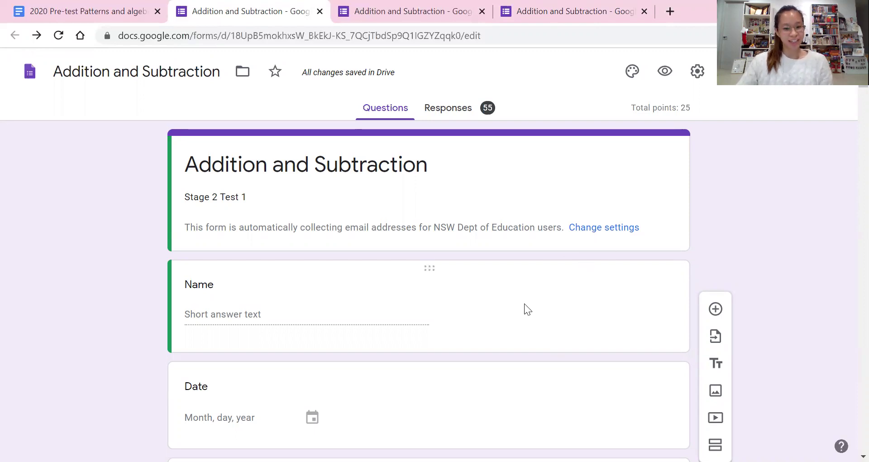
# Open question 1a on the Jump Strategy for editing and review the available question types, keeping Multiple choice.
pyautogui.scroll(-5, 524, 309)
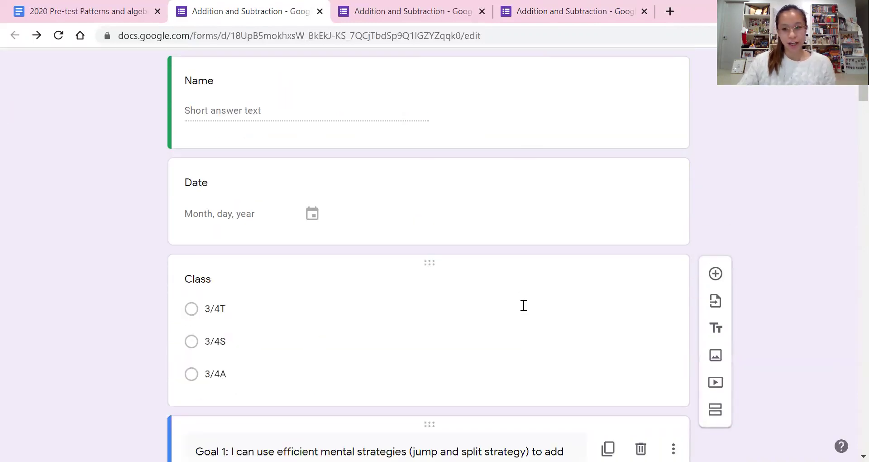
pyautogui.scroll(-6, 524, 305)
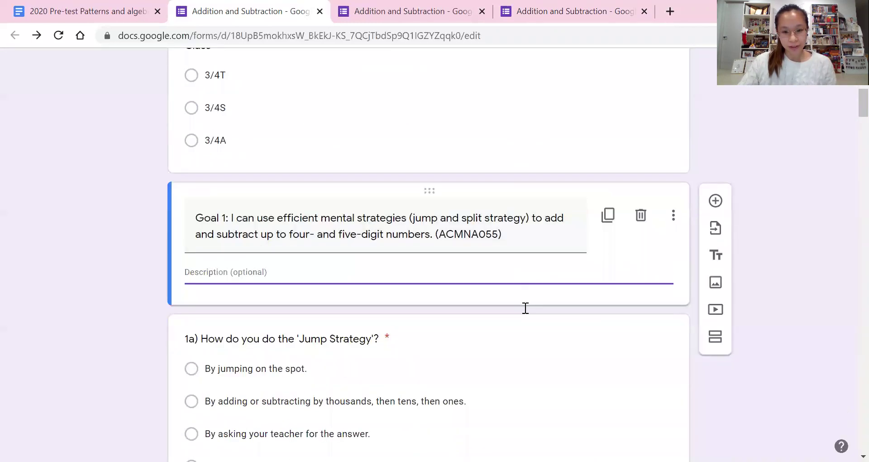
pyautogui.scroll(-3, 439, 275)
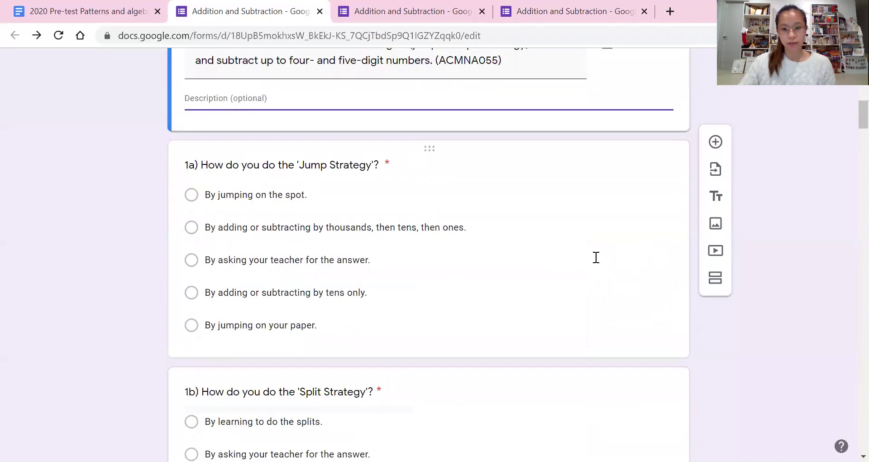
pyautogui.click(596, 256)
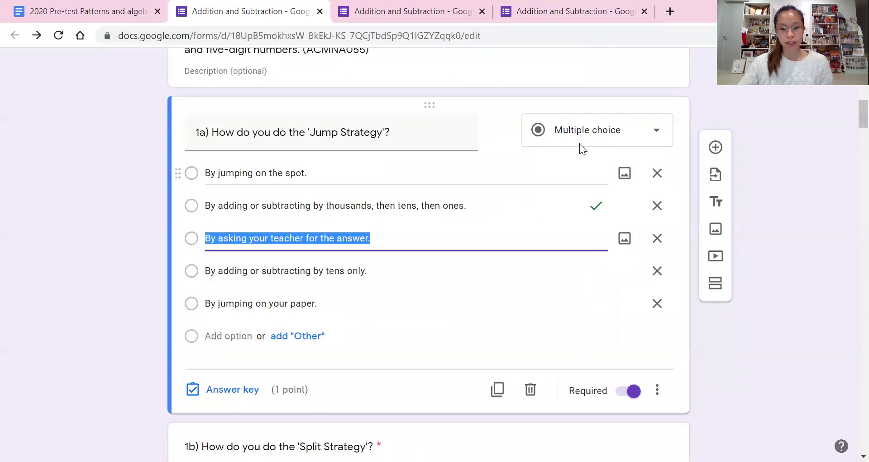
pyautogui.click(649, 131)
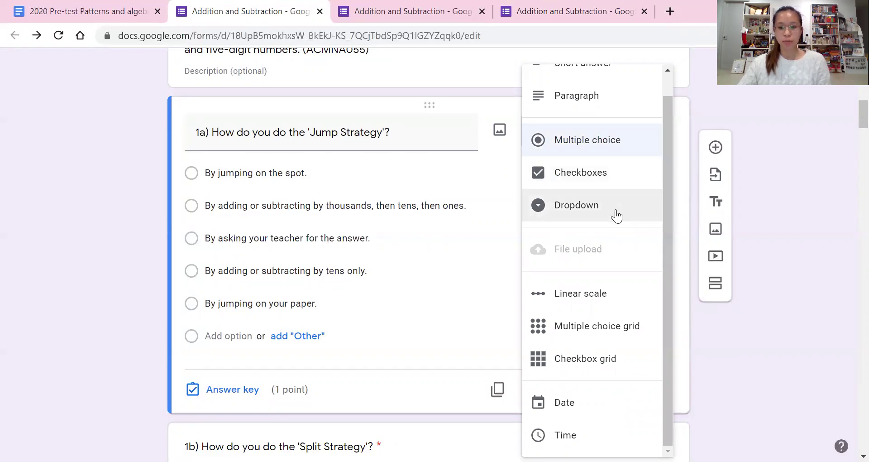
pyautogui.scroll(-3, 619, 276)
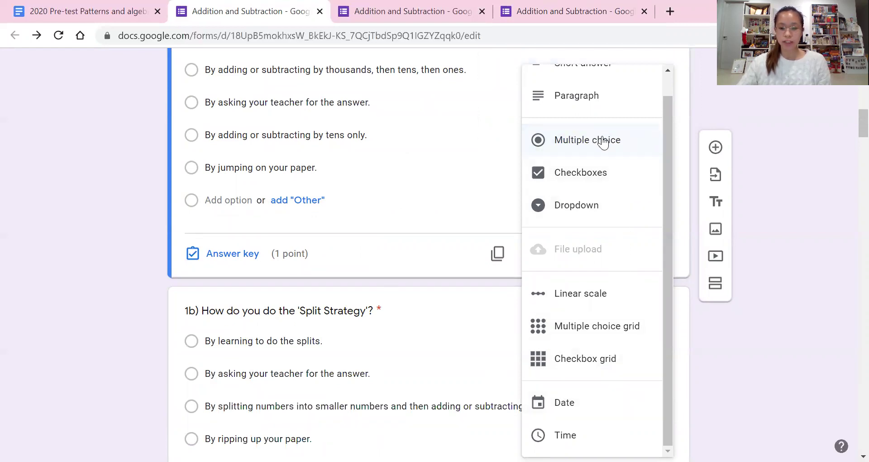
pyautogui.click(805, 105)
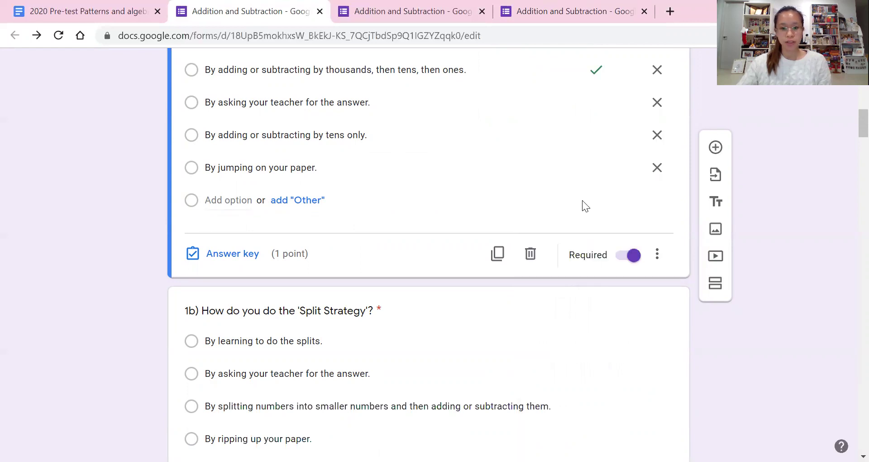
# Look through the Goal 2 to Goal 4 questions and open checkbox question 4d to examine its marked correct answers.
pyautogui.scroll(-10, 582, 200)
pyautogui.scroll(-14, 585, 202)
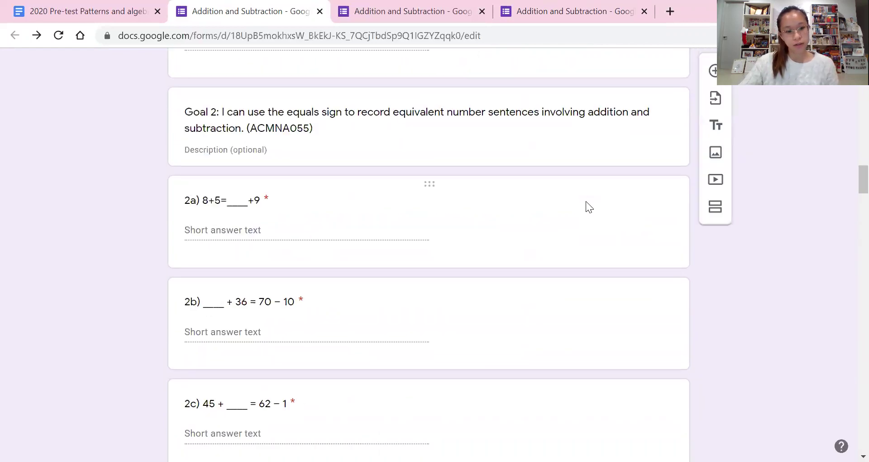
pyautogui.scroll(-20, 585, 201)
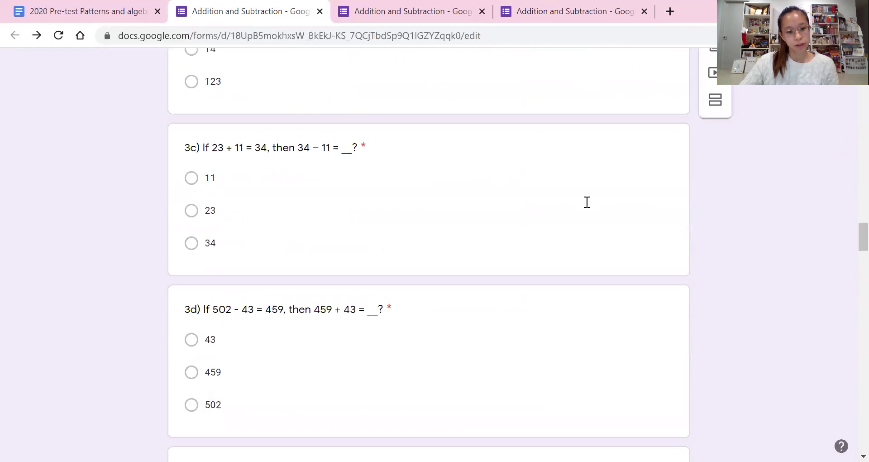
pyautogui.scroll(-18, 588, 201)
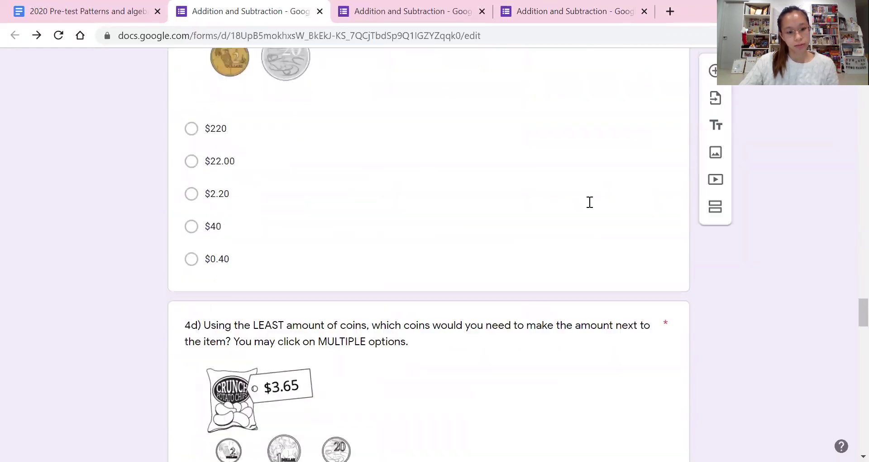
pyautogui.scroll(5, 448, 333)
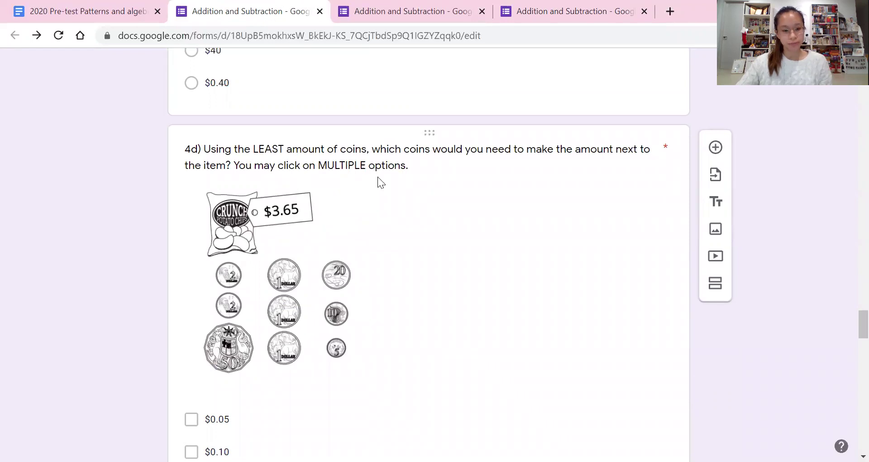
pyautogui.scroll(-3, 436, 316)
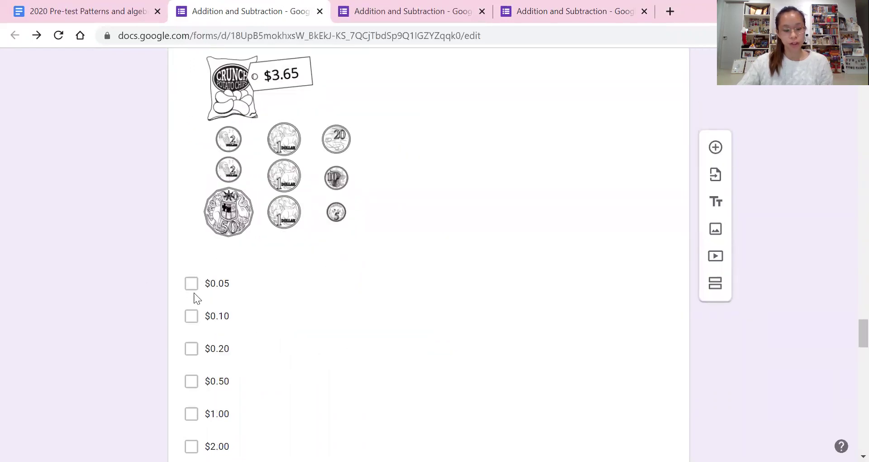
pyautogui.scroll(-3, 471, 250)
pyautogui.click(498, 241)
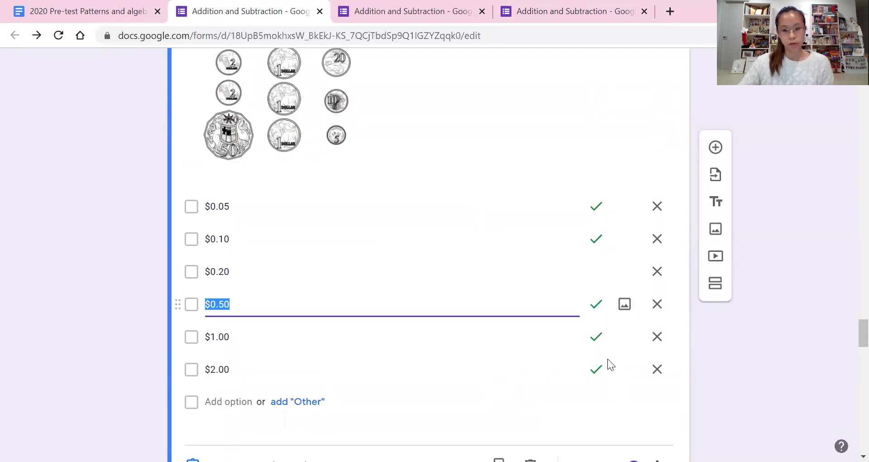
# Review question 4d's wording, the image insertion sources and the options for its existing picture, without inserting or changing an image.
pyautogui.scroll(5, 581, 343)
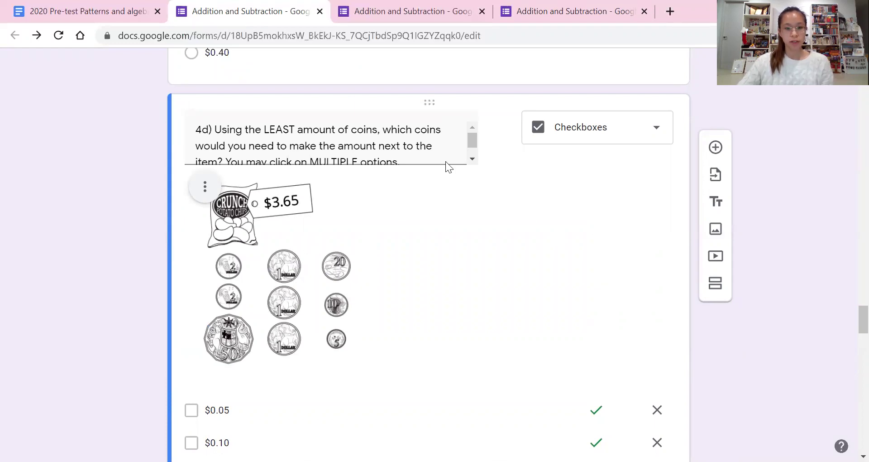
pyautogui.tripleClick(418, 155)
pyautogui.click(419, 155)
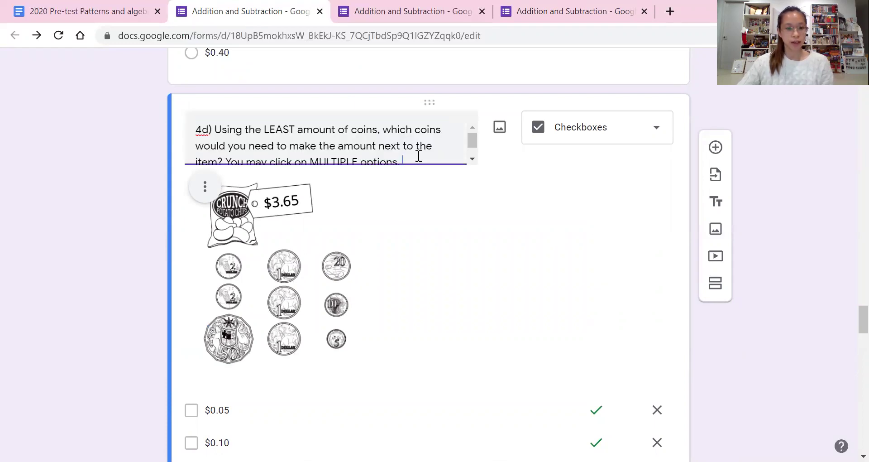
pyautogui.scroll(-1, 495, 174)
pyautogui.scroll(1, 498, 130)
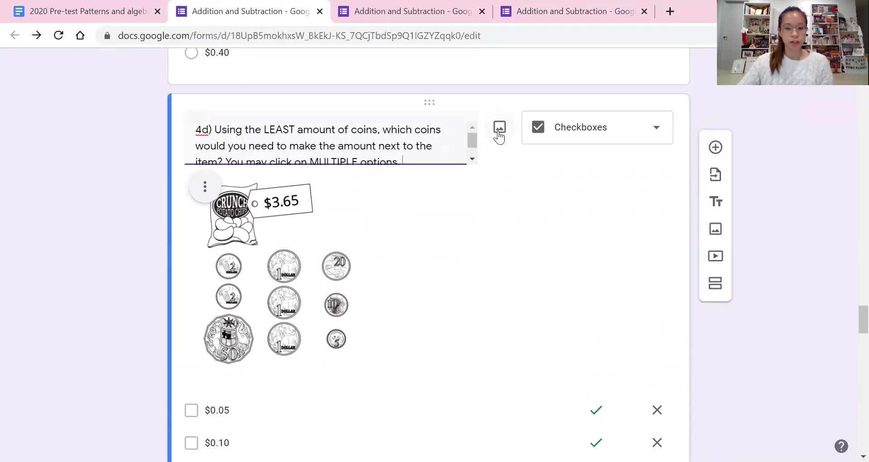
pyautogui.click(499, 128)
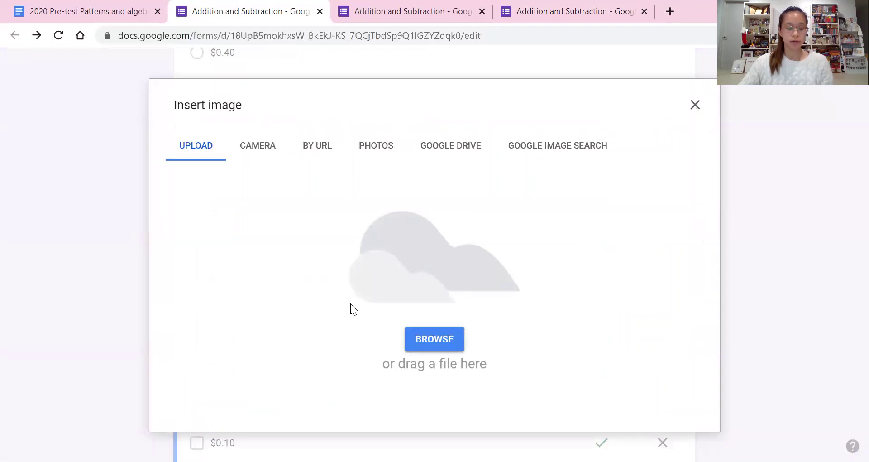
pyautogui.click(695, 105)
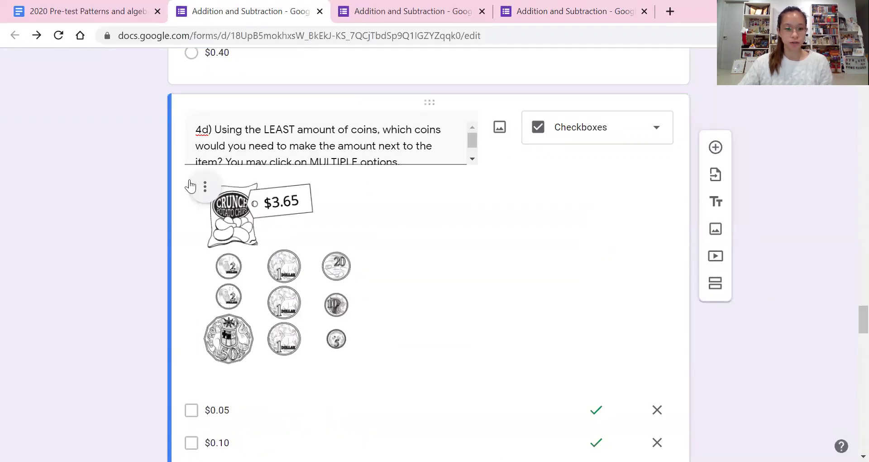
pyautogui.click(205, 186)
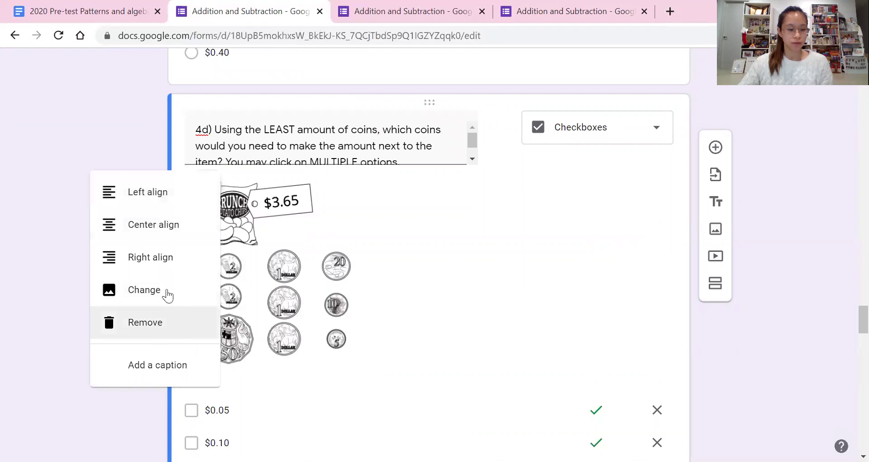
pyautogui.click(592, 259)
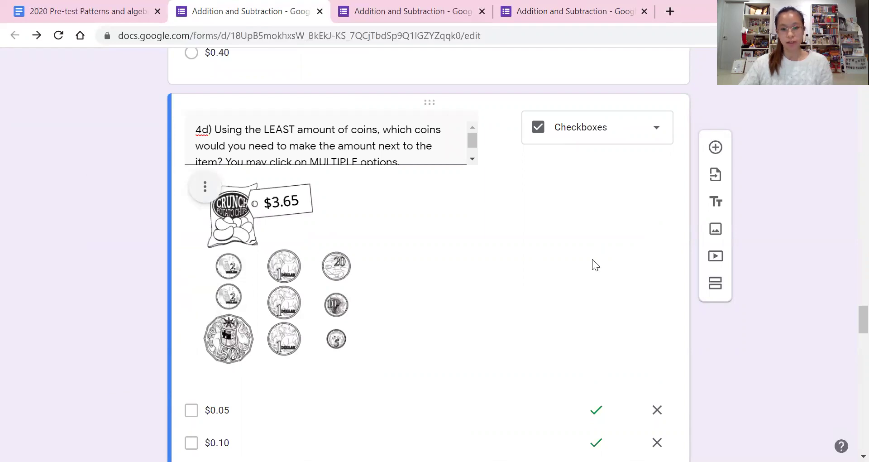
# Examine the answer options of question 4d and the option for adding an image to an individual answer.
pyautogui.scroll(-3, 591, 260)
pyautogui.hotkey('alt', 'Left')
pyautogui.scroll(-6, 591, 258)
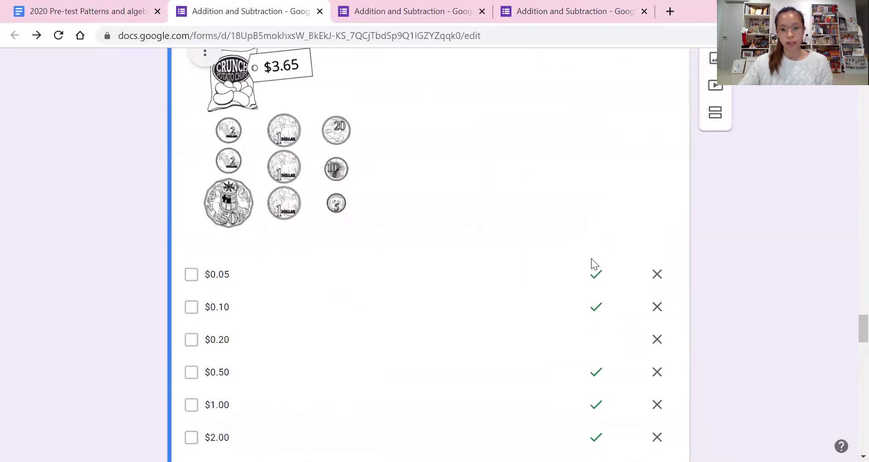
pyautogui.scroll(2, 595, 266)
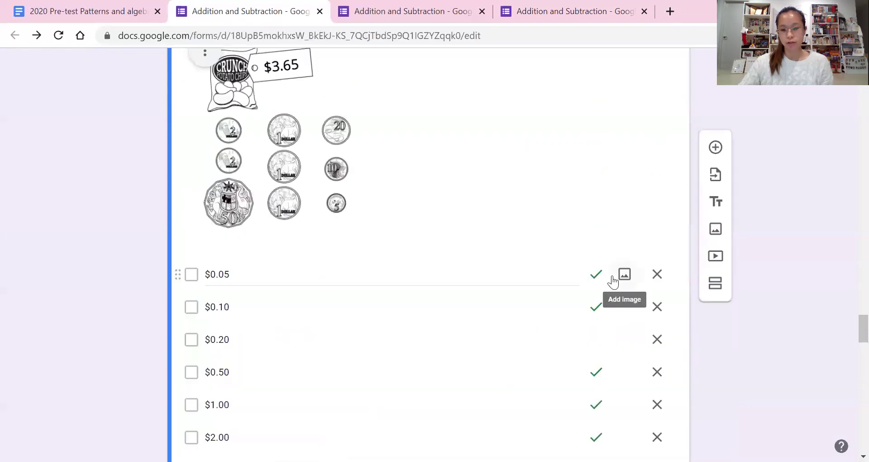
# Return to the start of the form, review its General, Presentation and Quizzes settings, and save them.
pyautogui.moveTo(848, 332); pyautogui.dragTo(849, 82)
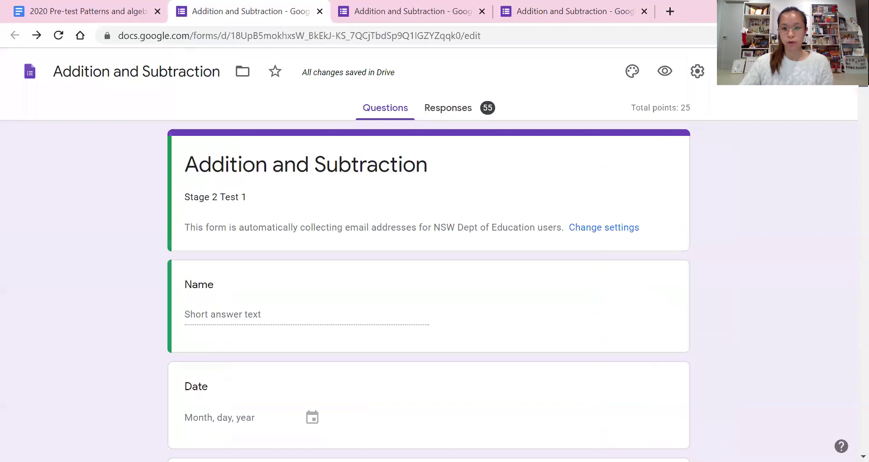
pyautogui.click(697, 71)
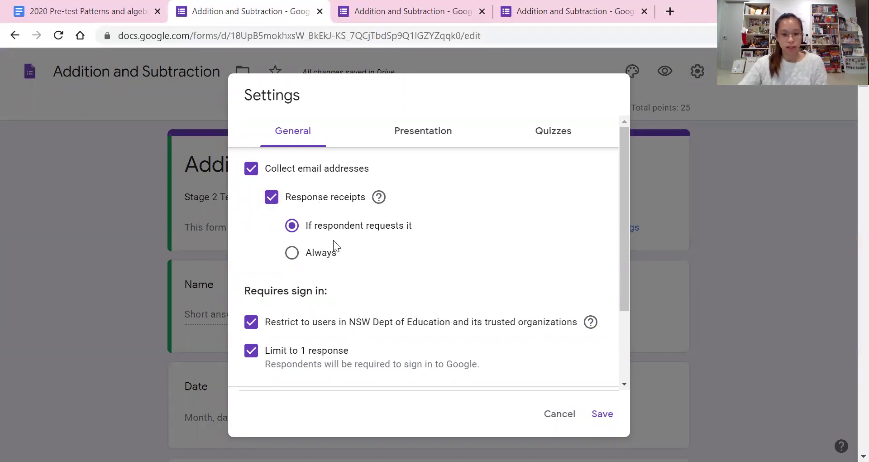
pyautogui.click(423, 132)
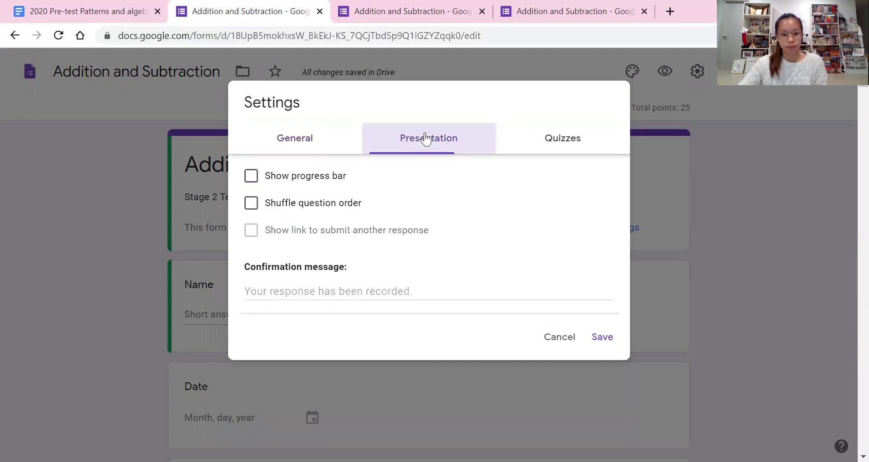
pyautogui.click(574, 138)
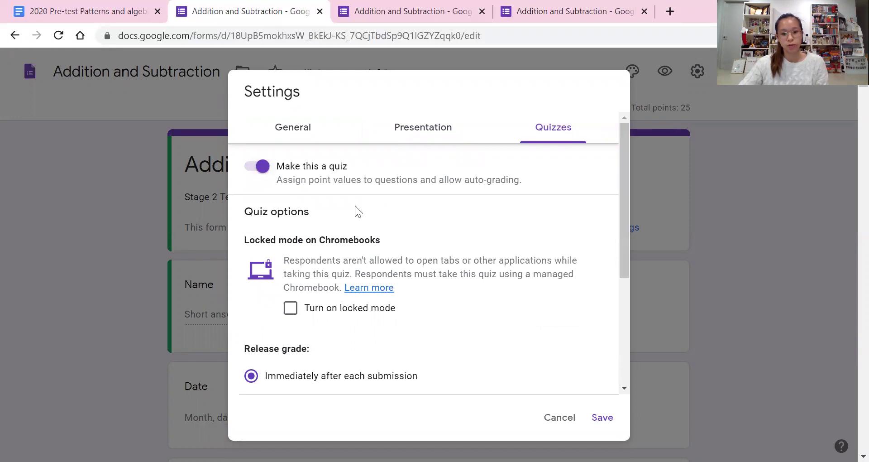
pyautogui.click(602, 417)
# Open the answer key of question 1b on the Split Strategy and examine its correct answer, points and feedback.
pyautogui.scroll(-15, 365, 306)
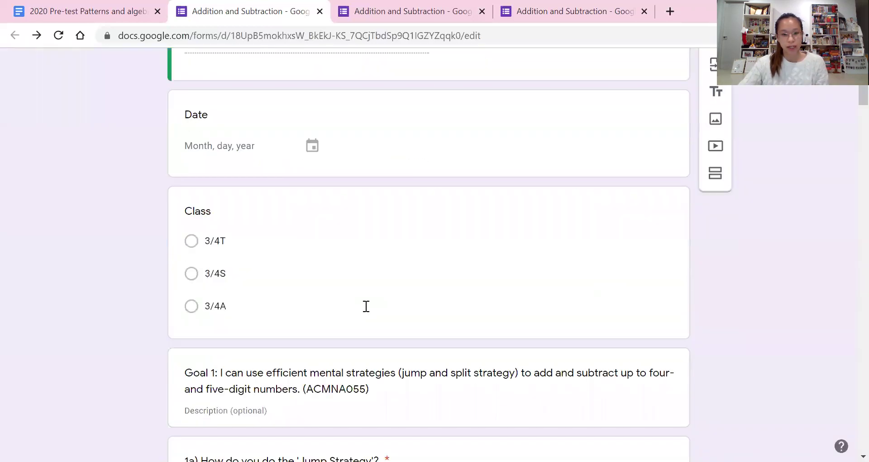
pyautogui.scroll(-6, 367, 306)
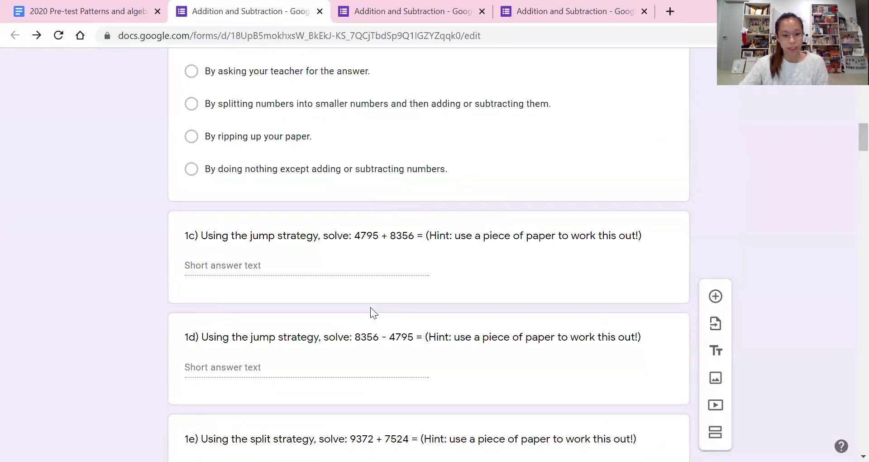
pyautogui.scroll(3, 532, 279)
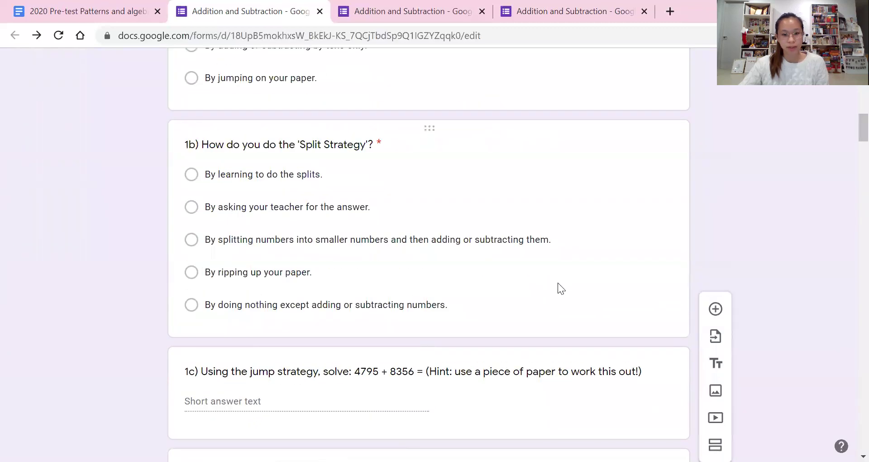
pyautogui.click(451, 291)
pyautogui.scroll(-2, 412, 307)
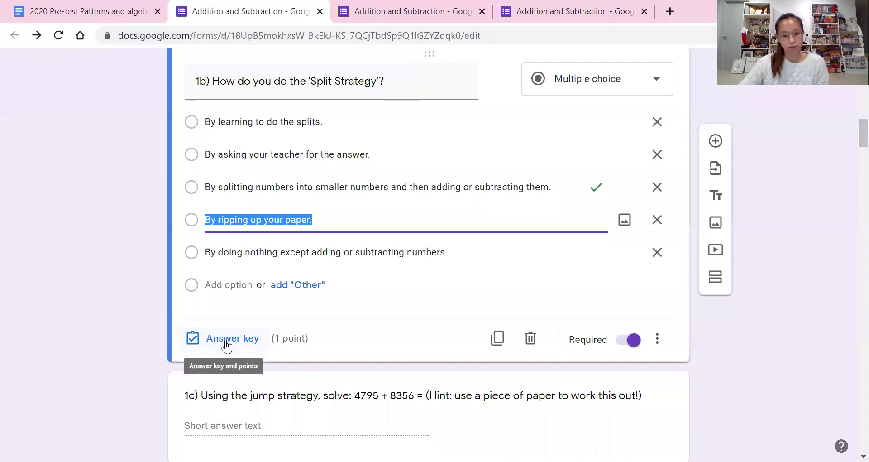
pyautogui.click(226, 345)
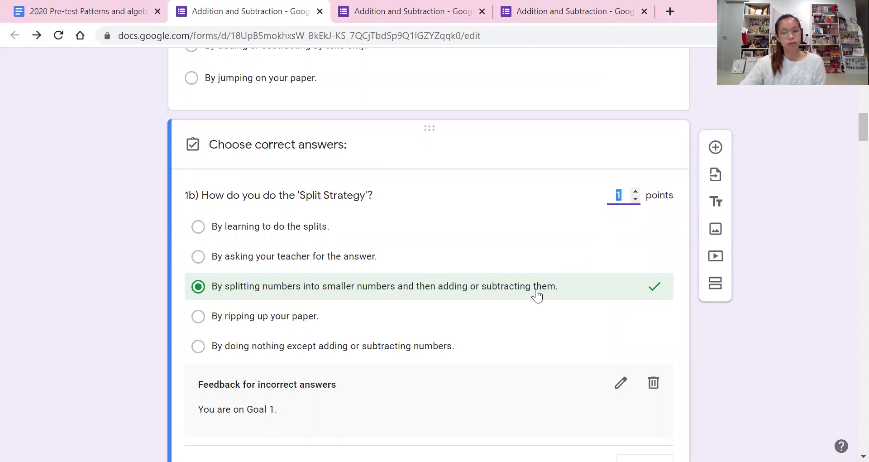
pyautogui.scroll(-1, 238, 355)
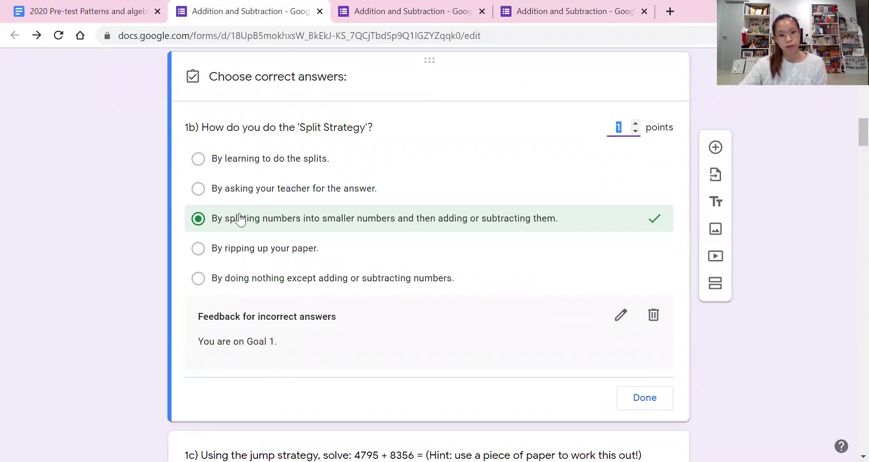
# Open question 1b's feedback for editing, compare the incorrect and correct answer feedback, and close it without saving.
pyautogui.click(622, 317)
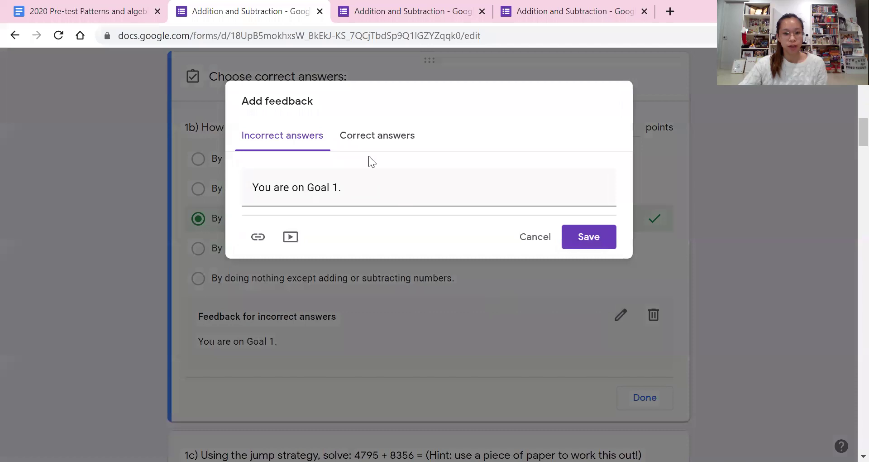
pyautogui.click(388, 137)
pyautogui.click(306, 138)
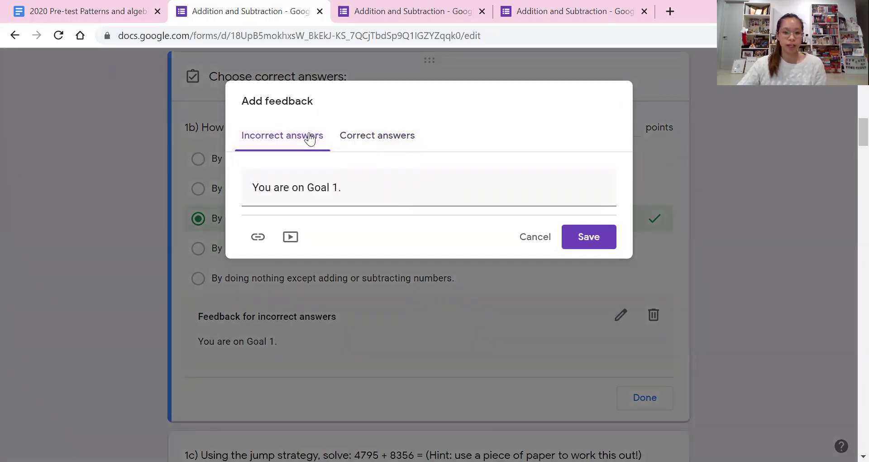
pyautogui.click(544, 240)
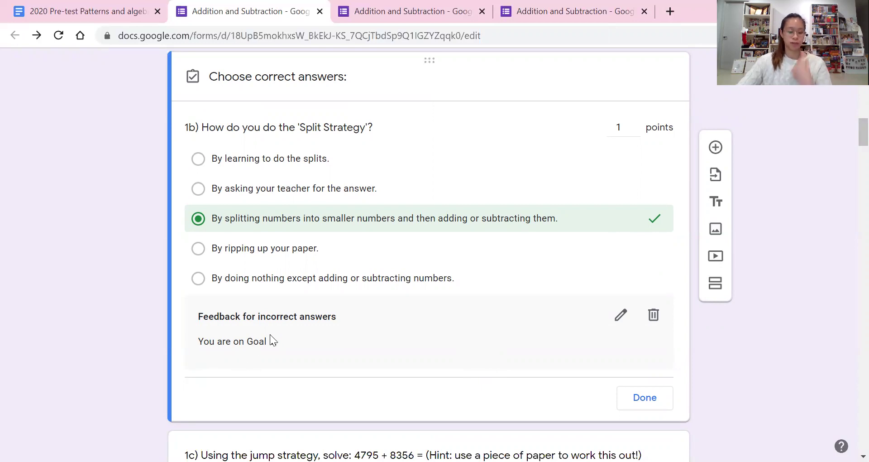
# Close question 1b's answer key, and examine the accepted answer, points and feedback in the answer key of short-answer question 1c.
pyautogui.click(627, 396)
pyautogui.scroll(-4, 357, 268)
pyautogui.scroll(-2, 365, 271)
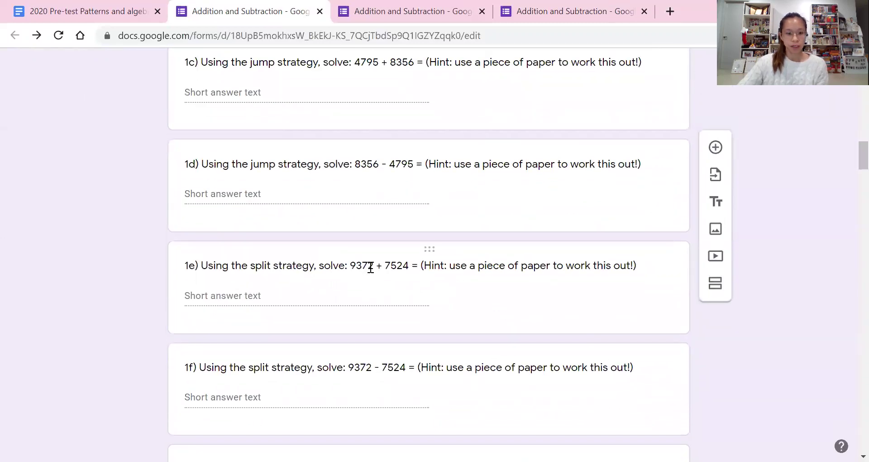
pyautogui.scroll(1, 394, 246)
pyautogui.click(526, 181)
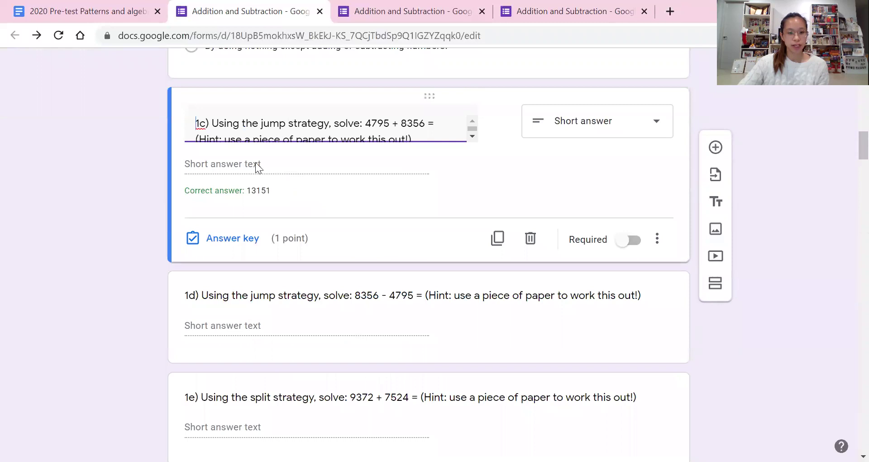
pyautogui.click(228, 237)
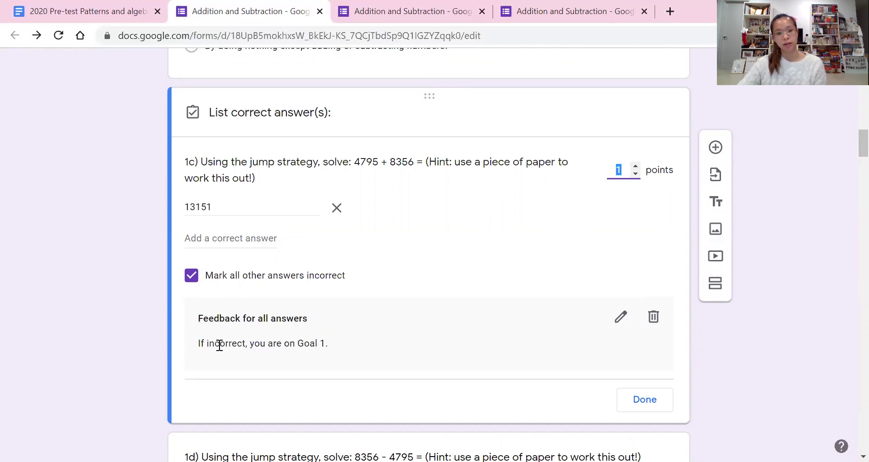
pyautogui.click(651, 402)
# Review the remaining form questions through the Goal 7 section at the end, and return to the money questions under Goal 4.
pyautogui.scroll(-10, 425, 325)
pyautogui.scroll(-15, 430, 327)
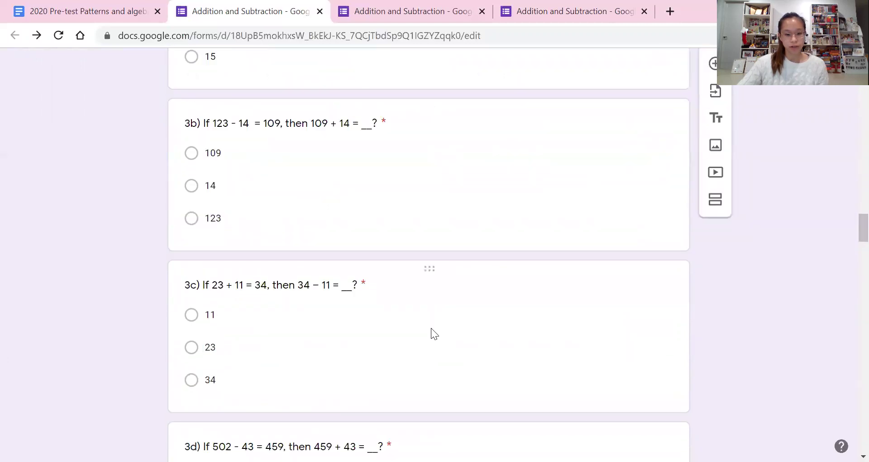
pyautogui.scroll(4, 430, 327)
pyautogui.scroll(-10, 423, 328)
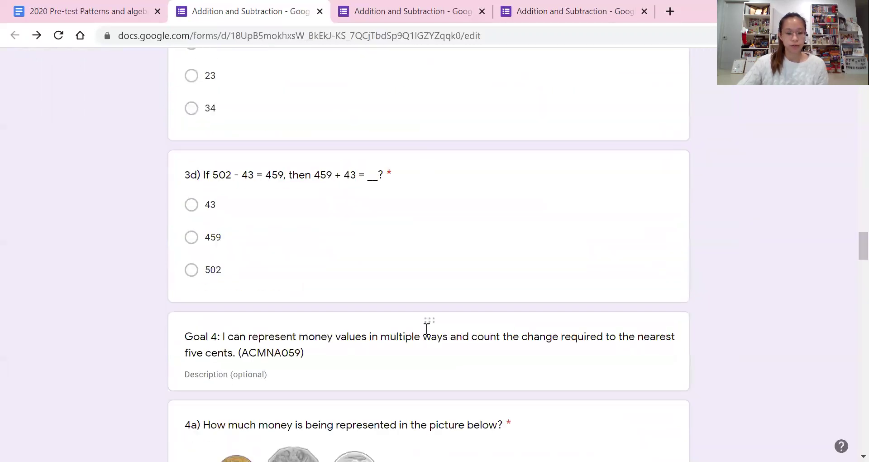
pyautogui.scroll(-11, 450, 344)
pyautogui.scroll(-20, 449, 344)
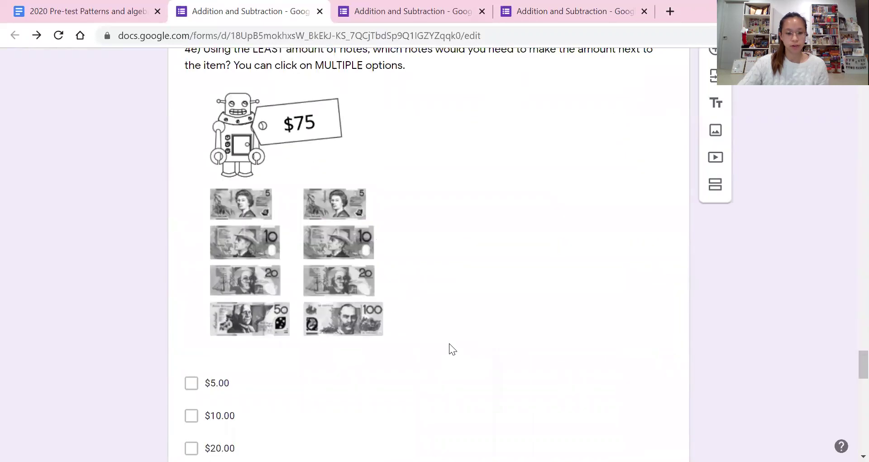
pyautogui.scroll(-13, 449, 343)
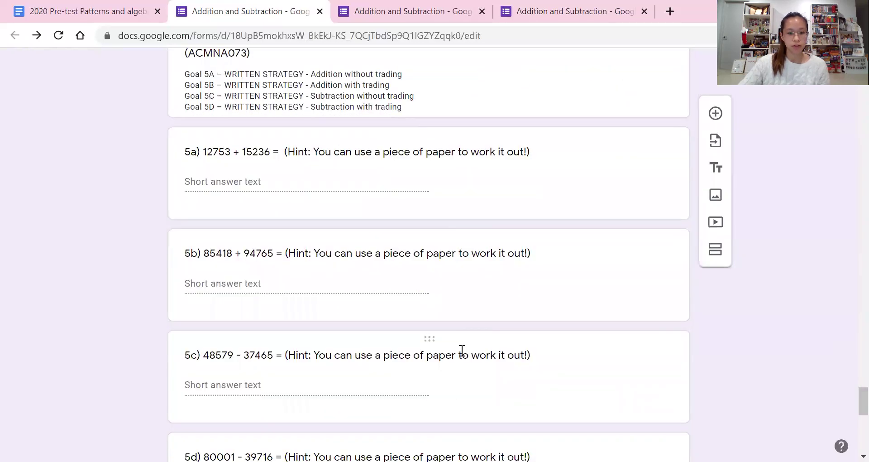
pyautogui.scroll(-12, 462, 351)
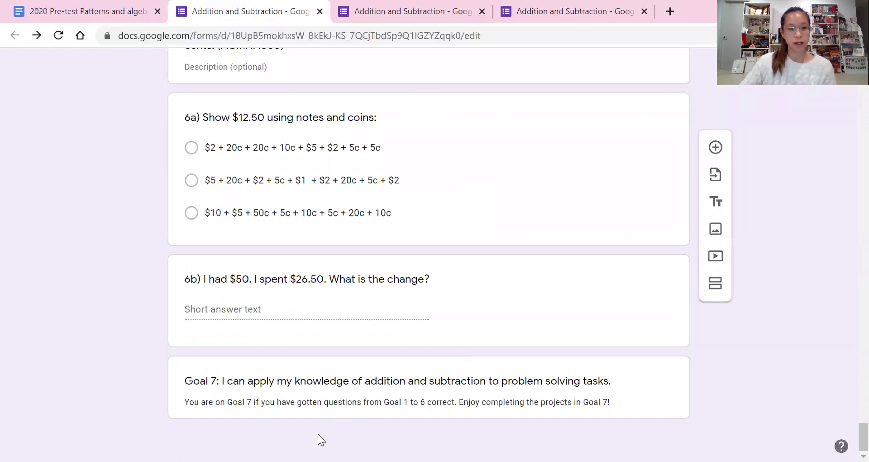
pyautogui.scroll(20, 283, 346)
pyautogui.scroll(15, 283, 349)
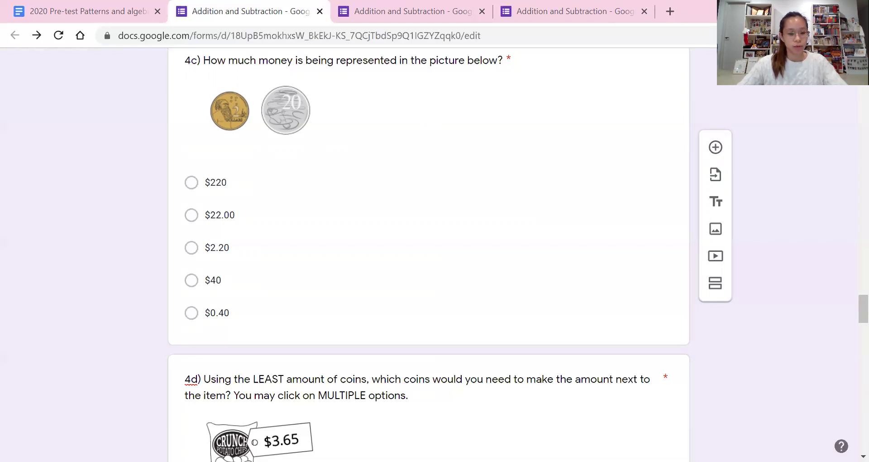
# Switch to the Google Docs document "2020 Pre-test Patterns and algebra" and examine the number patterns instruction under Question 1.
pyautogui.click(111, 13)
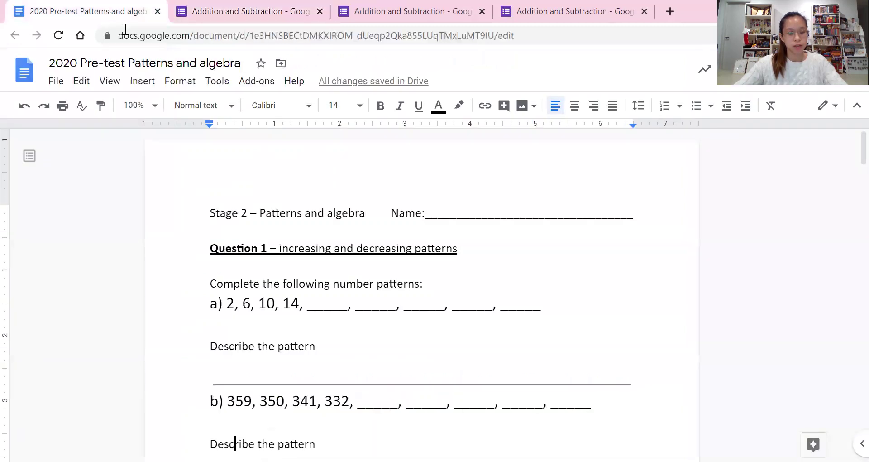
pyautogui.click(471, 274)
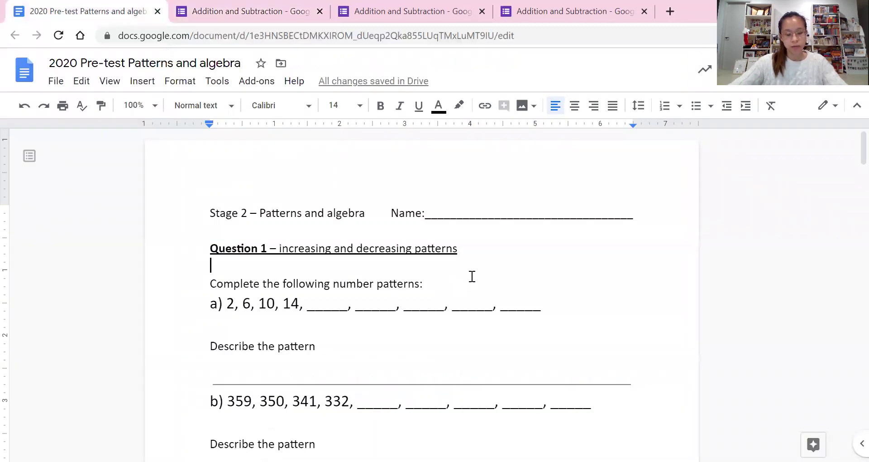
pyautogui.click(470, 292)
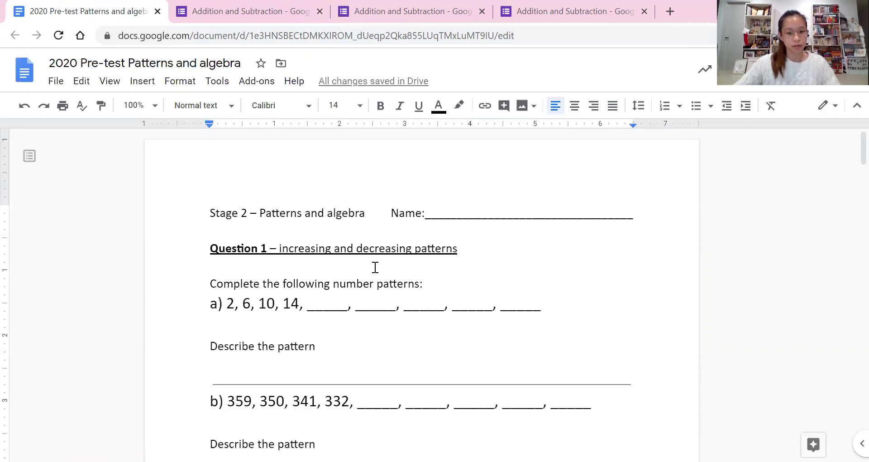
pyautogui.moveTo(428, 284); pyautogui.dragTo(206, 292)
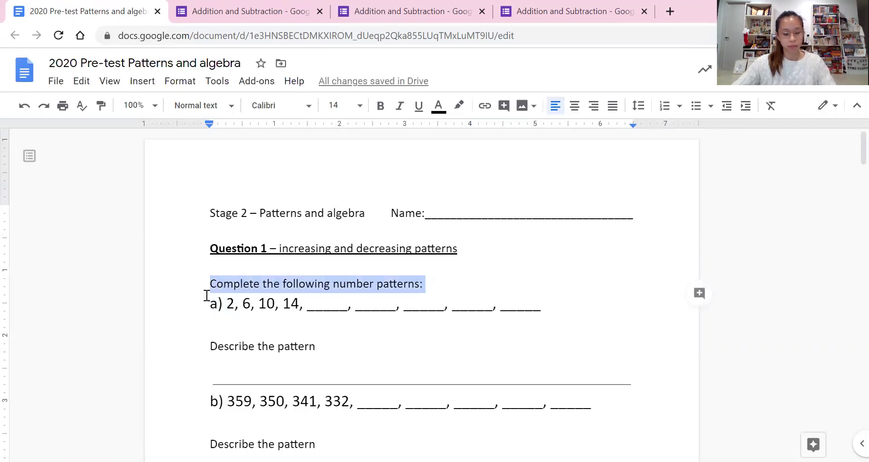
pyautogui.click(446, 279)
pyautogui.scroll(-1, 416, 294)
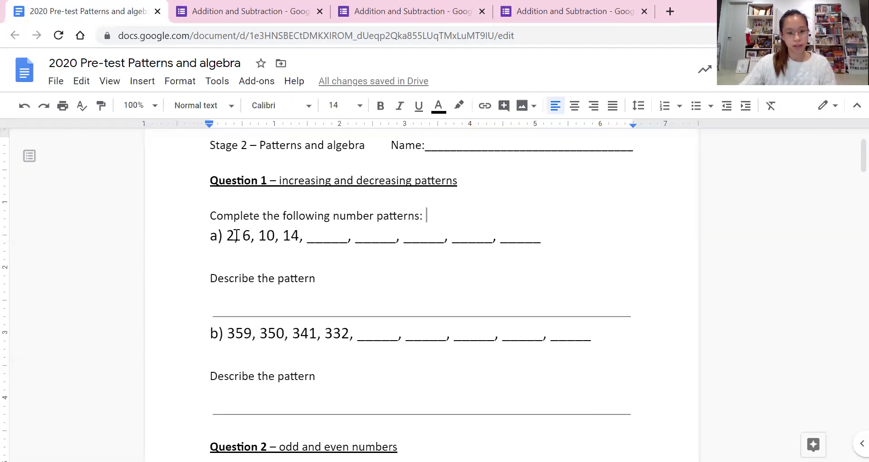
# Examine Question 1a by highlighting its number sequence up to the first blank, and its "Describe the pattern" prompt.
pyautogui.moveTo(228, 236); pyautogui.dragTo(346, 240)
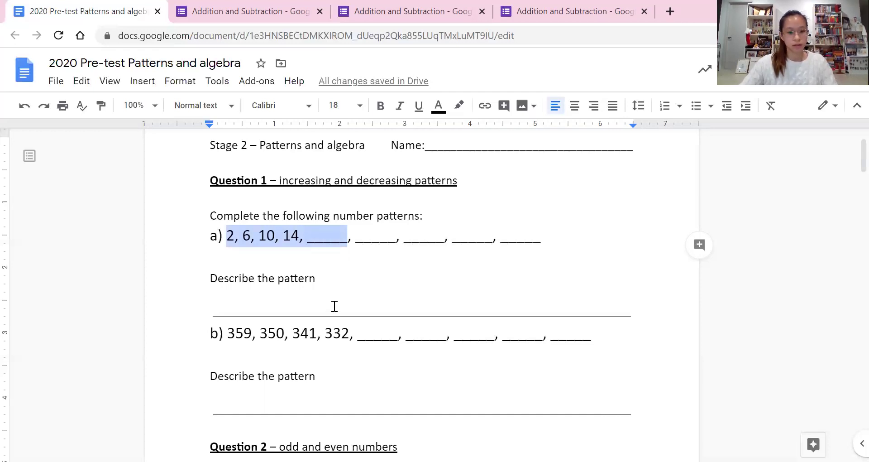
pyautogui.click(320, 294)
pyautogui.moveTo(318, 278); pyautogui.dragTo(211, 279)
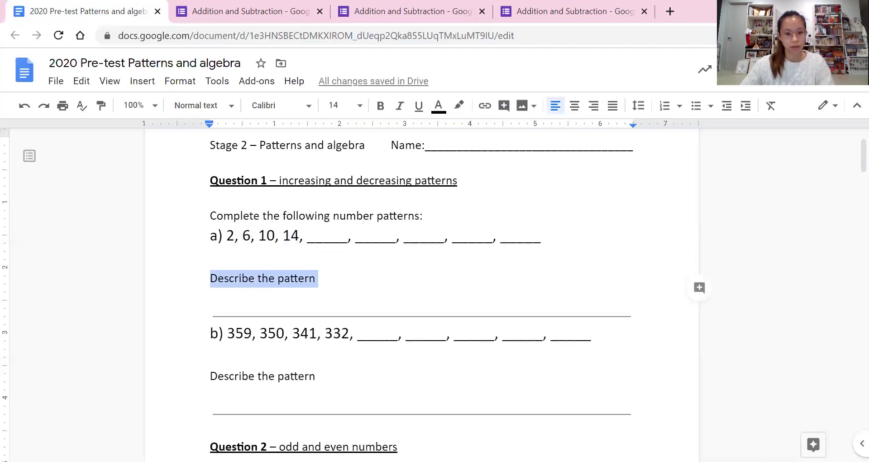